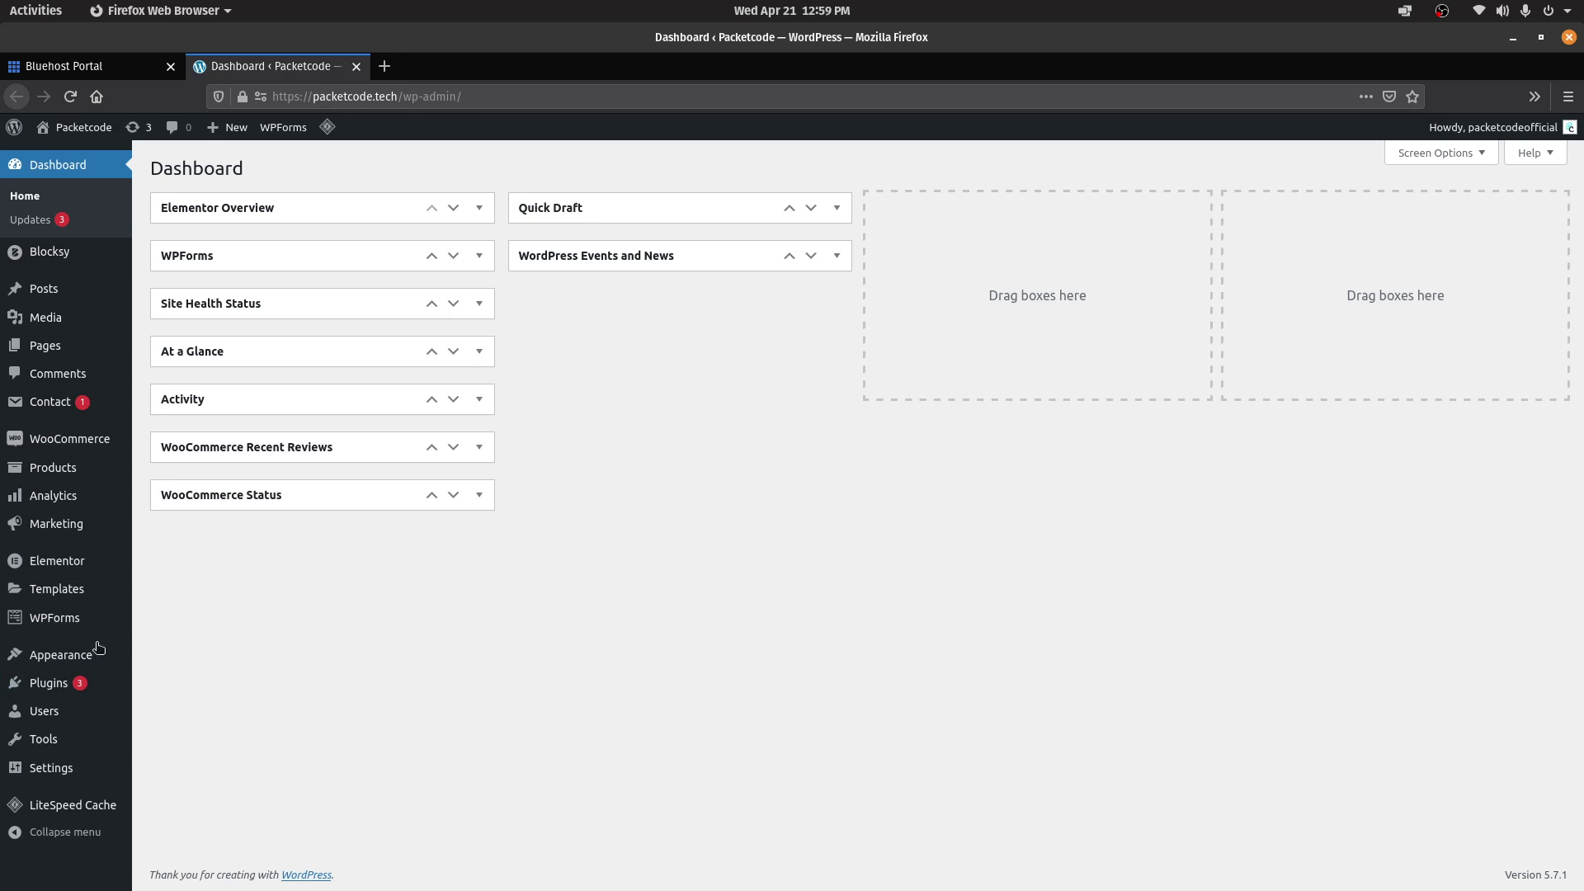
Open the page for adding new plugins and search the plugin directory for "page builders"
{"action": "left_click", "coordinate": [48, 683]}
{"action": "left_click", "coordinate": [250, 169]}
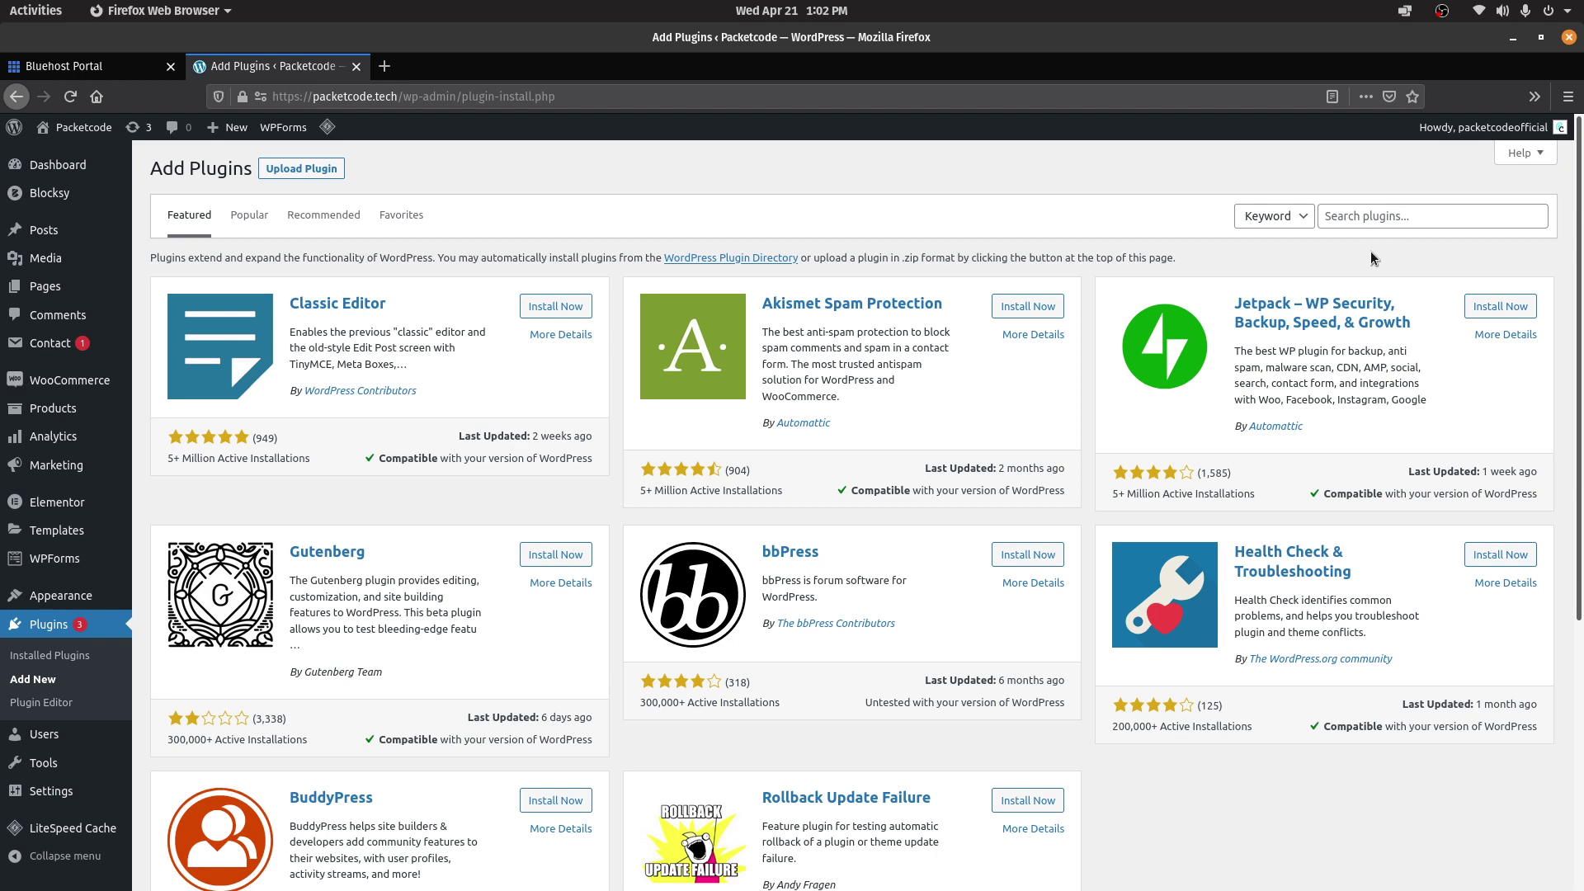
{"action": "left_click", "coordinate": [1361, 224]}
{"action": "type", "text": "p"}
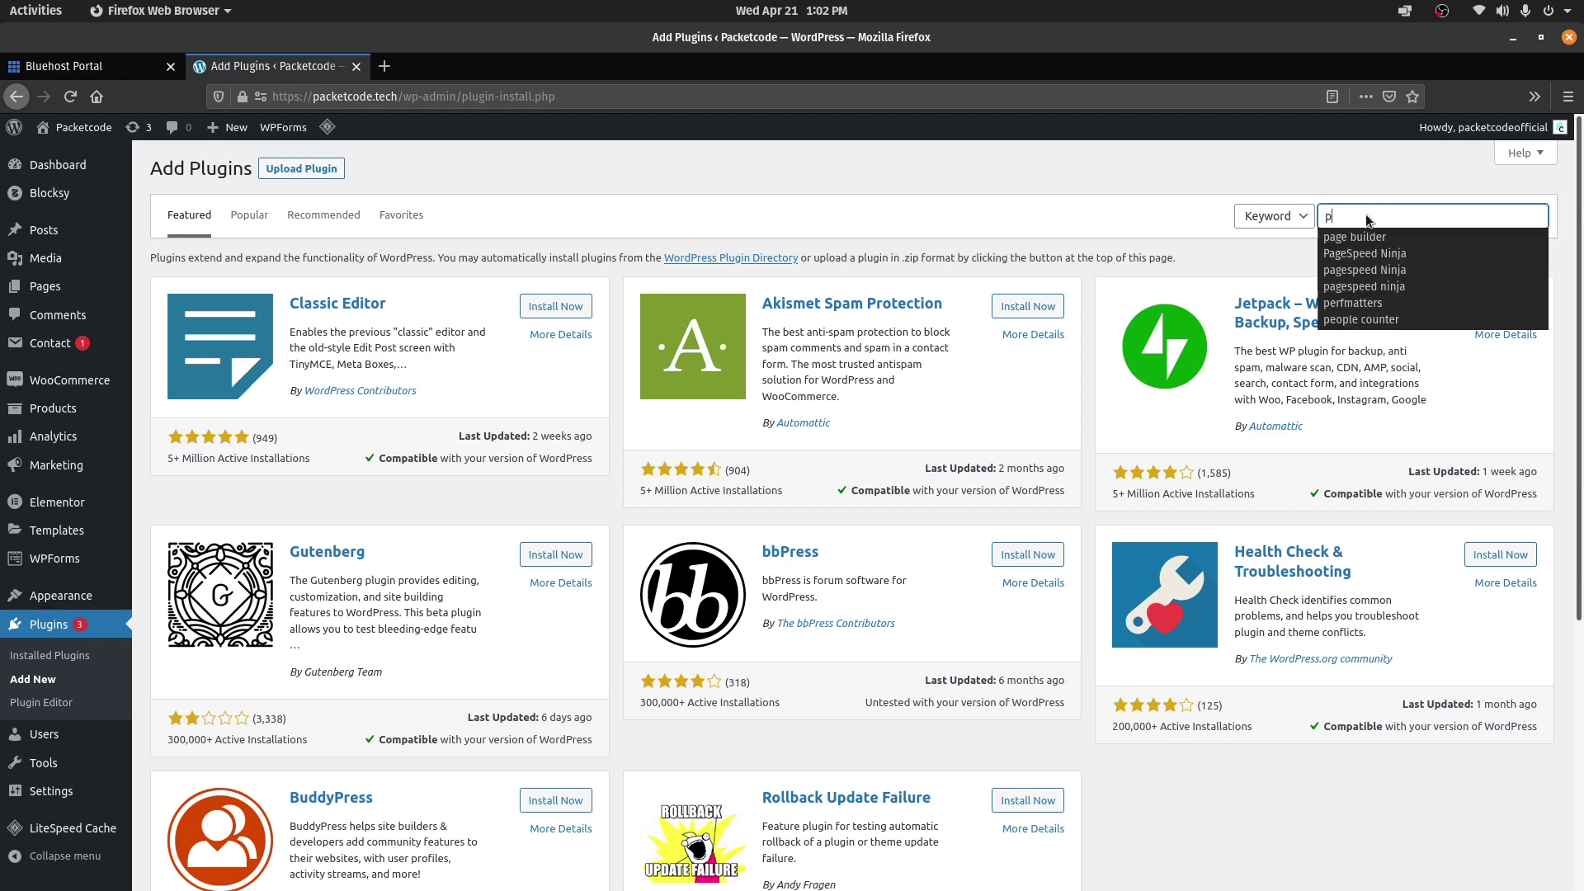
{"action": "type", "text": "age builders"}
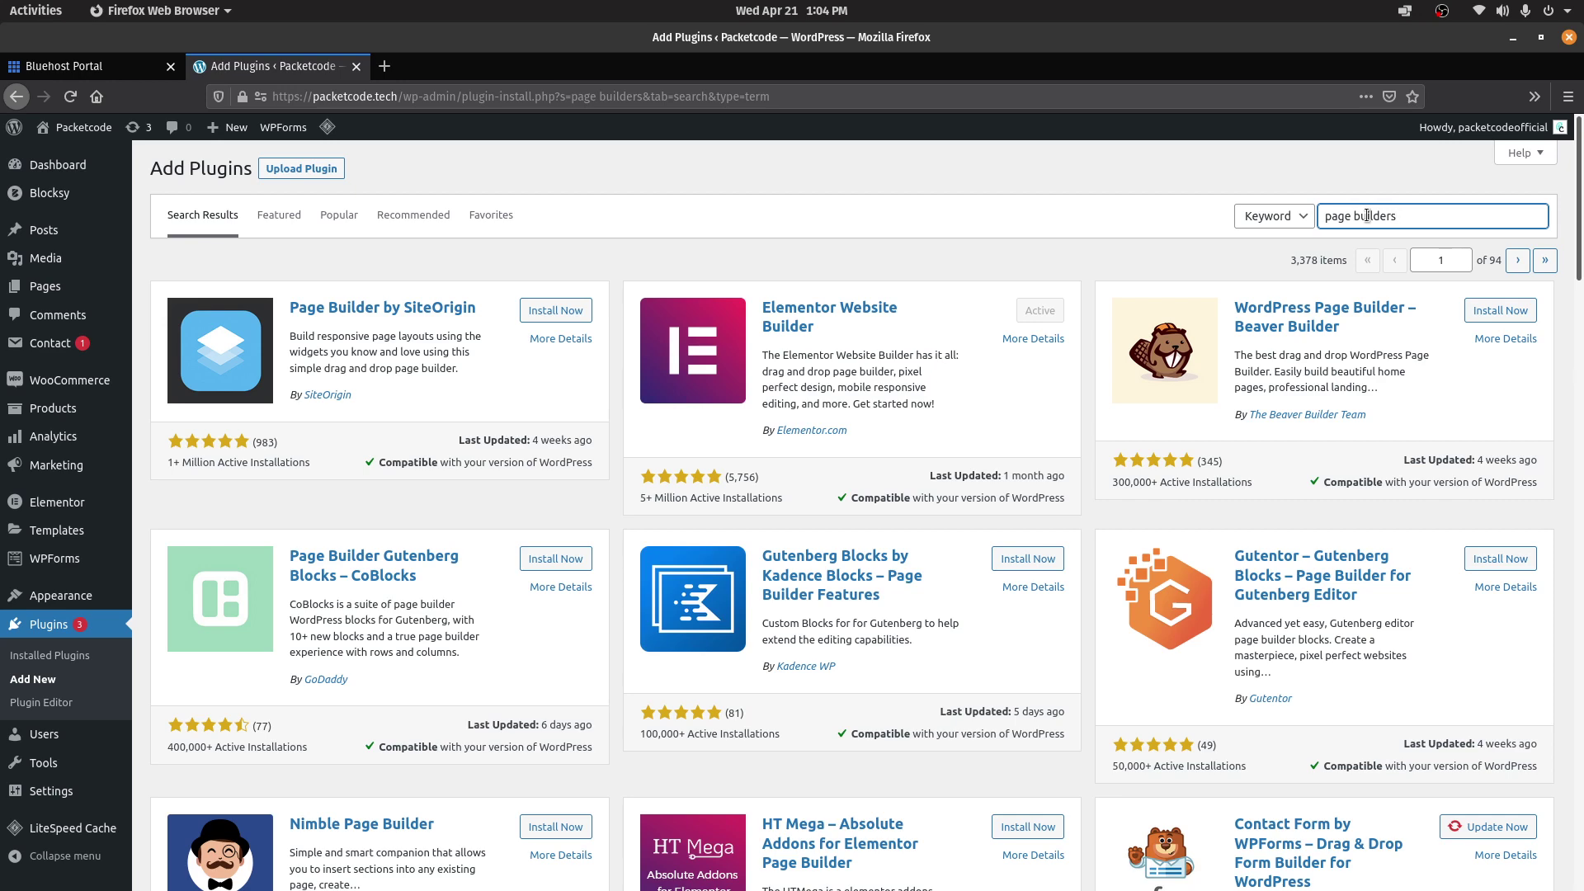
View the plugin details of Elementor Website Builder and return to the search results
{"action": "left_click", "coordinate": [845, 309]}
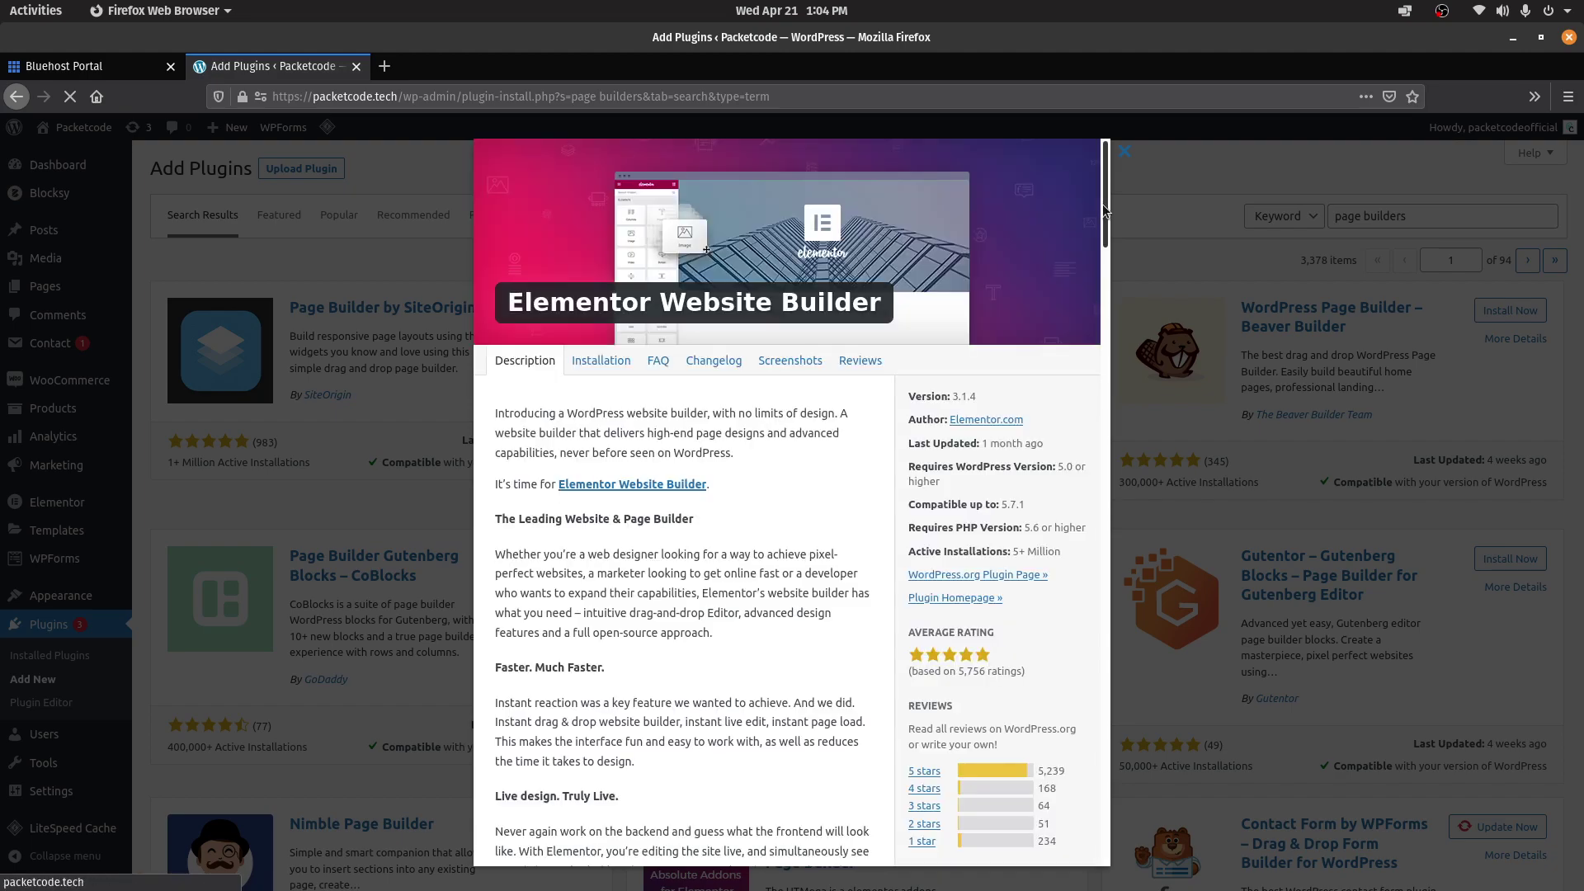
{"action": "left_click_drag", "start_coordinate": [1103, 204], "coordinate": [1153, 170]}
{"action": "left_click", "coordinate": [1154, 170]}
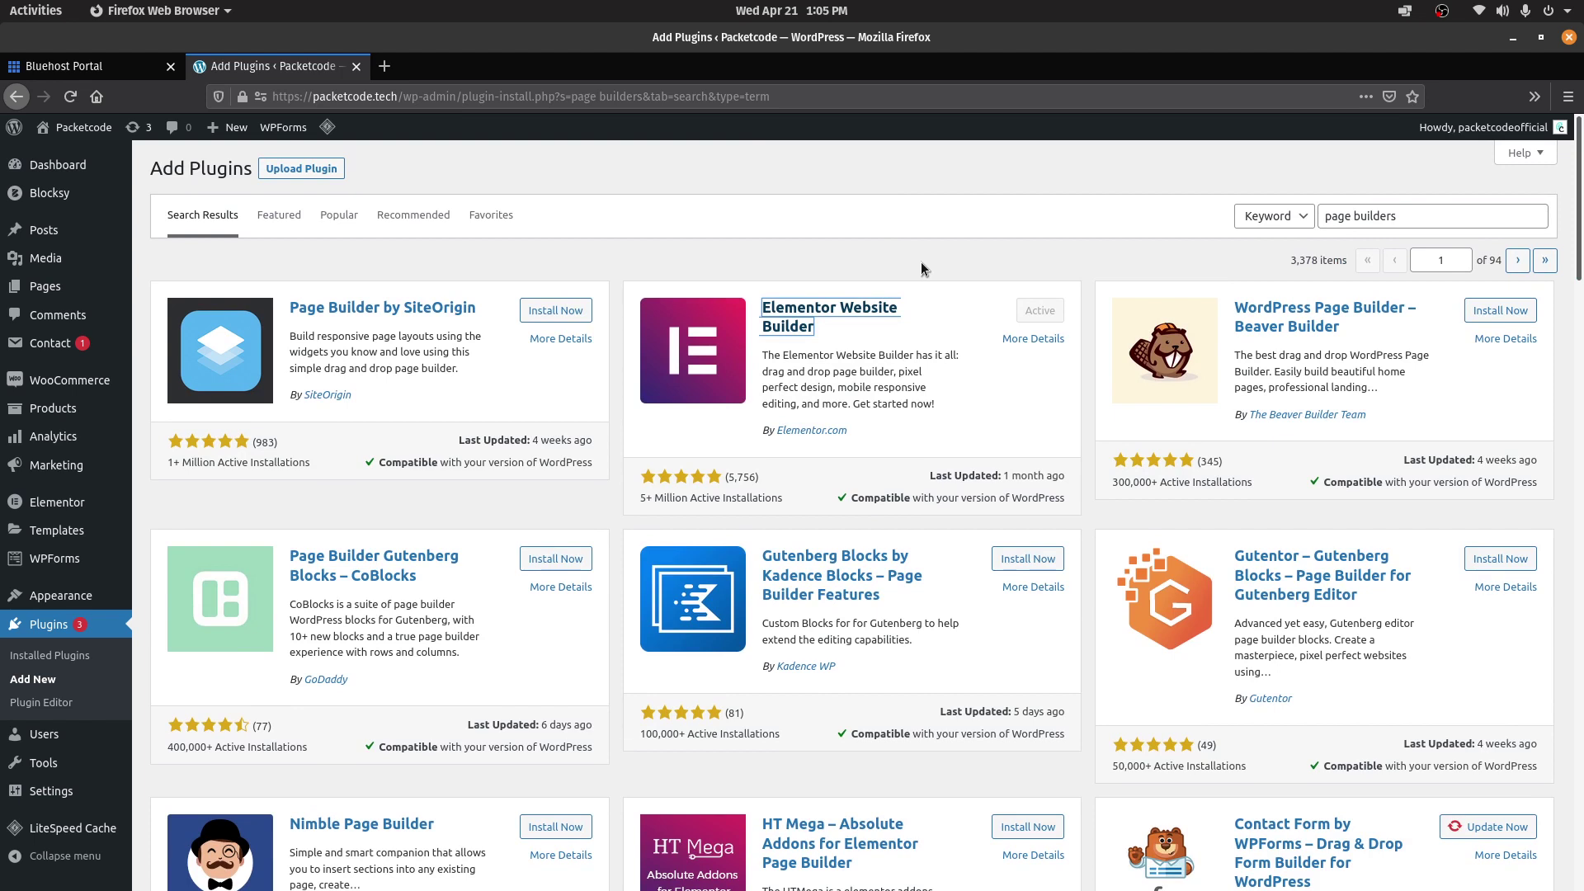
Search the plugin directory for "seo", followed by a search for "spam"
{"action": "triple_click", "coordinate": [1443, 220]}
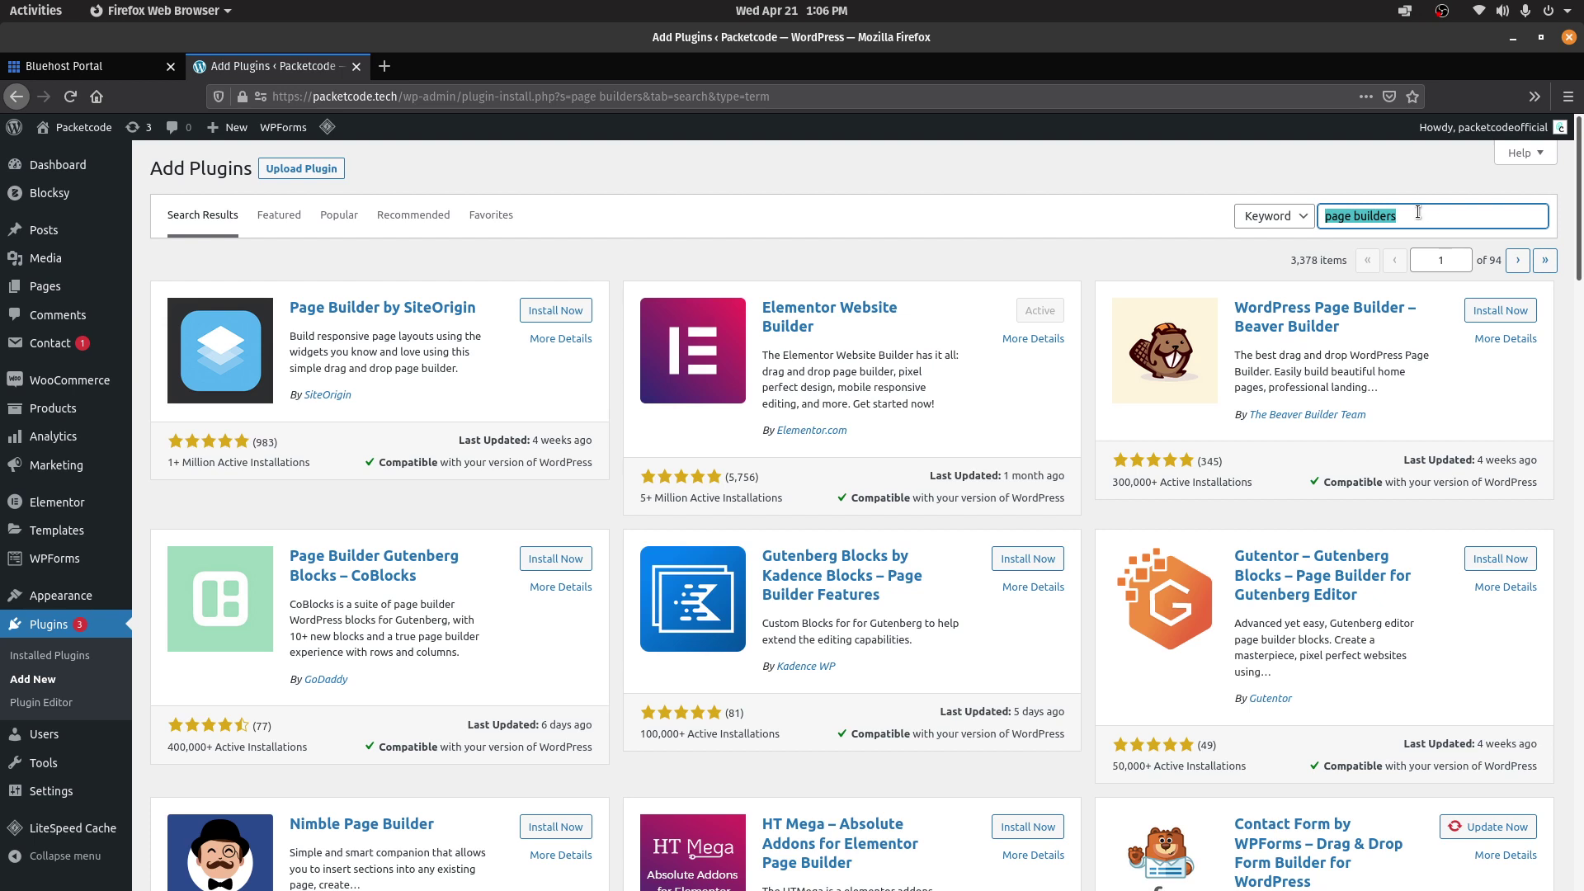
{"action": "type", "text": "seo"}
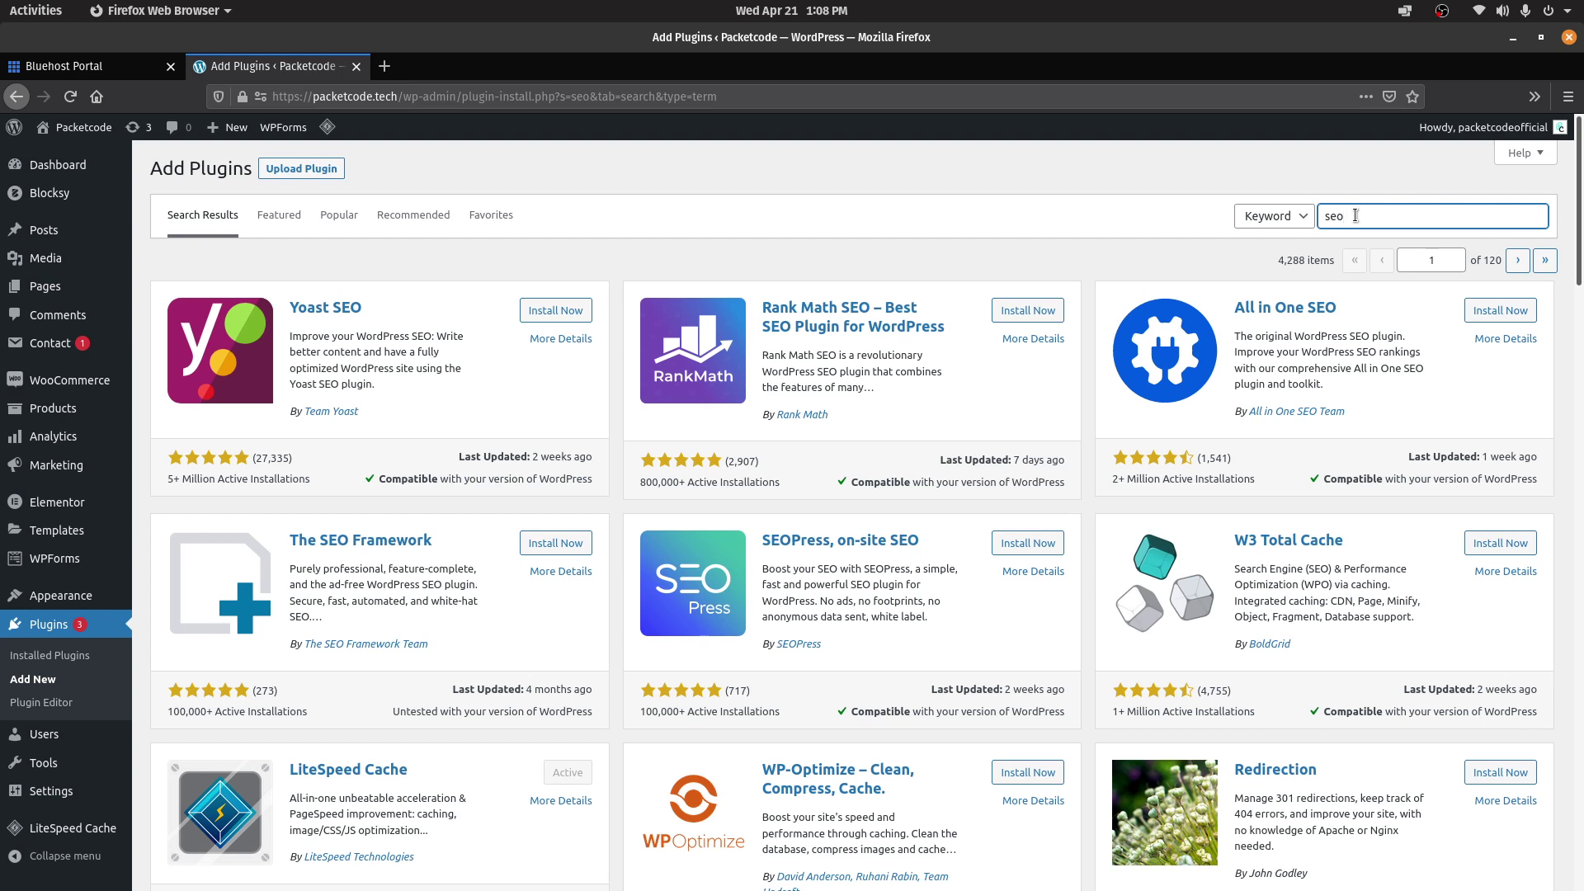
{"action": "key", "text": "BackSpace"}
{"action": "key", "text": "BackSpace"}
{"action": "key", "text": "BackSpace"}
{"action": "type", "text": "spam"}
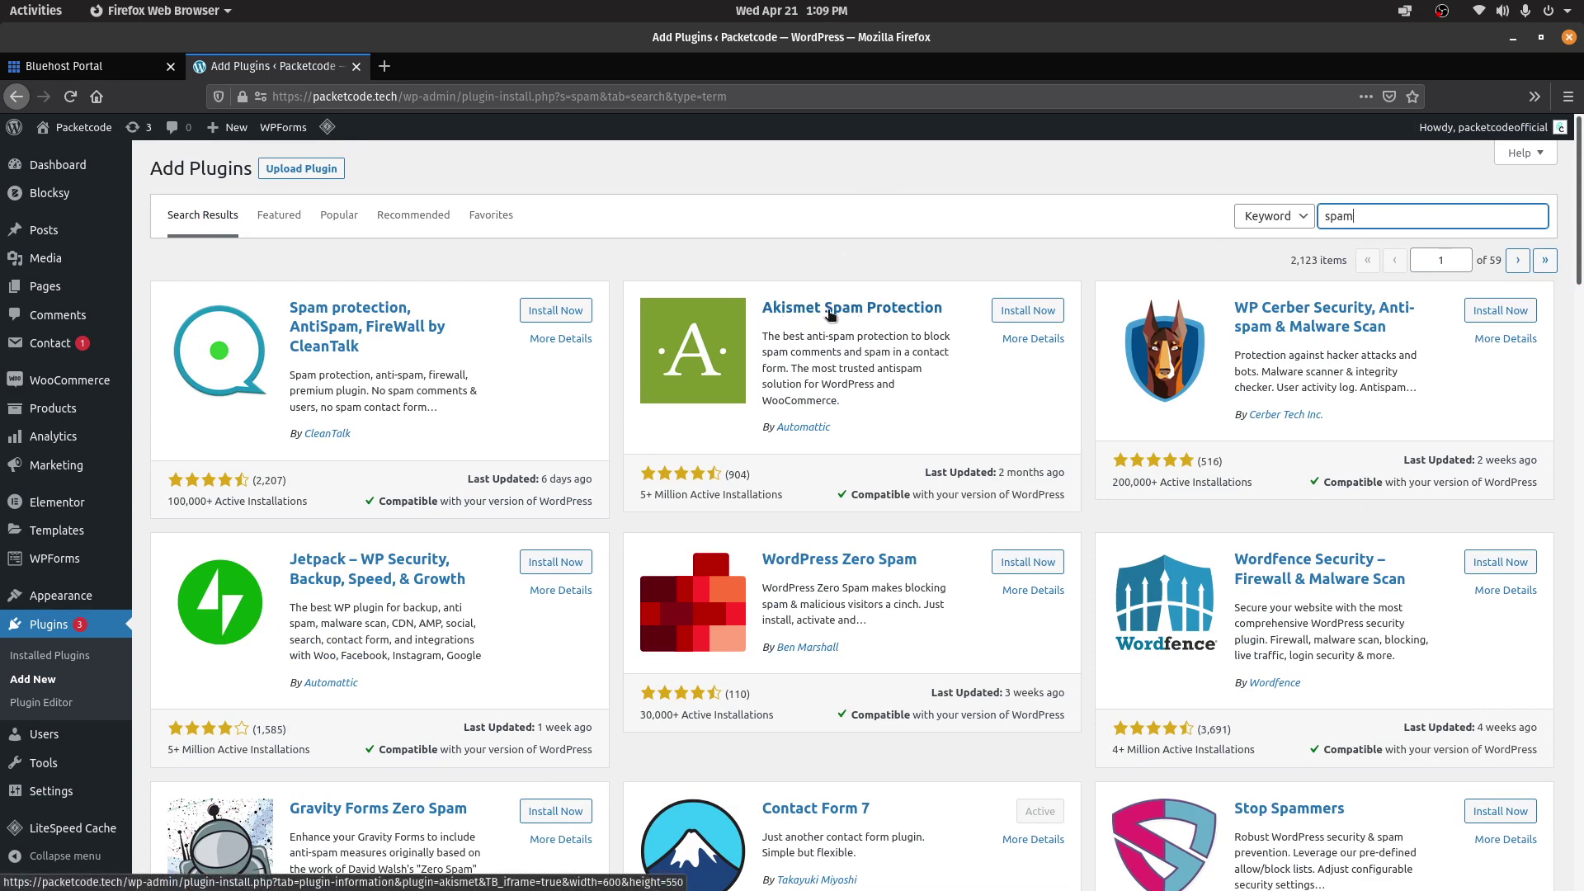
Look over the Akismet Spam Protection rating and the other spam results, and view the plugin details of Antispam Bee
{"action": "left_click", "coordinate": [929, 450]}
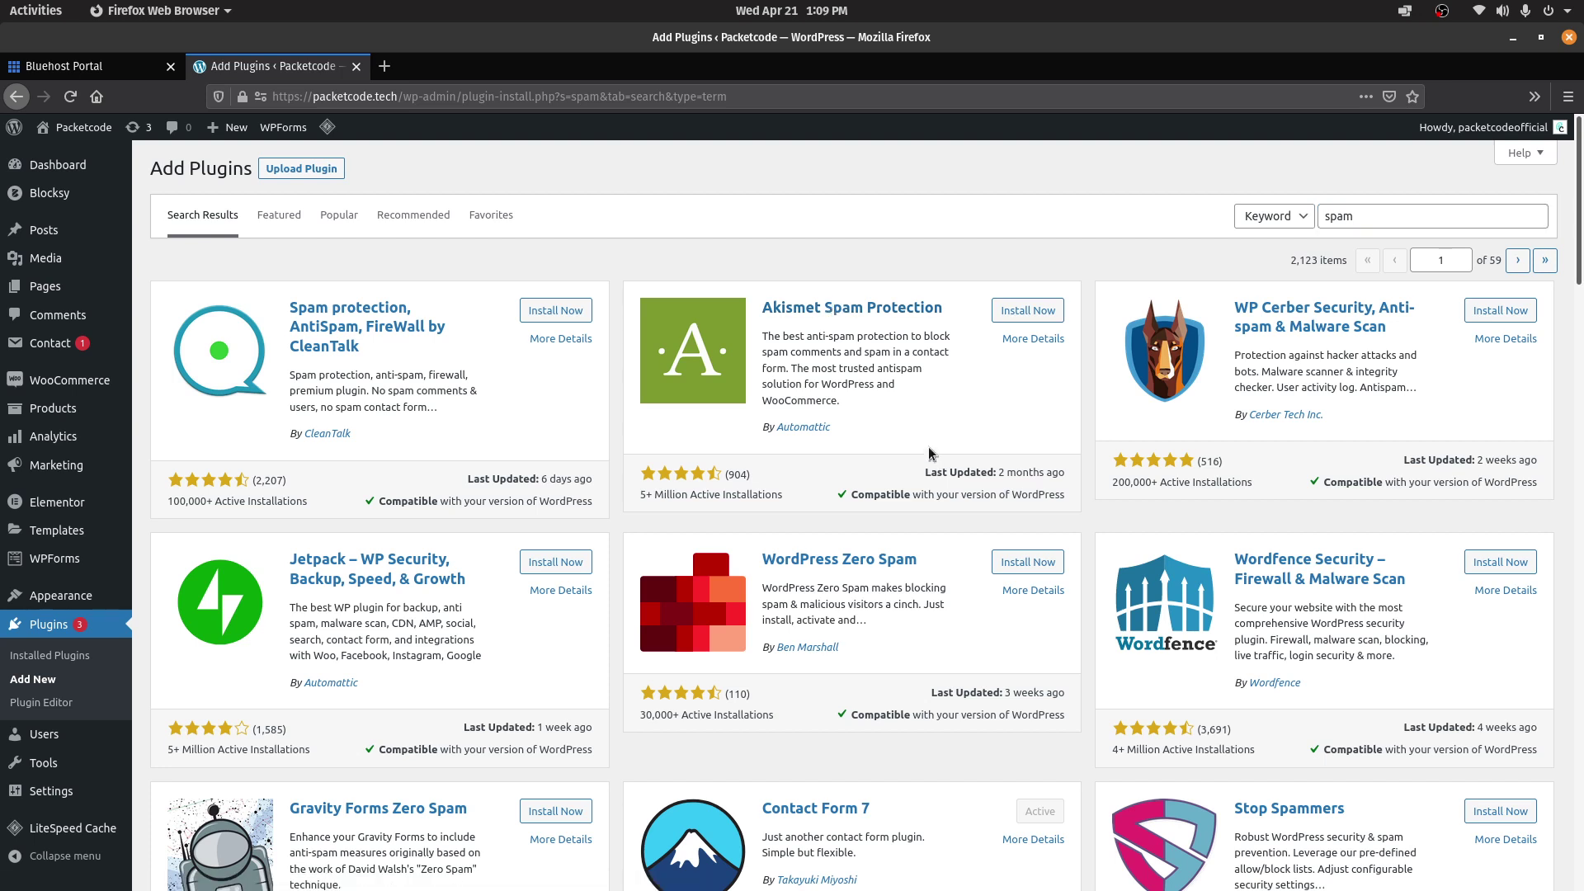
{"action": "left_click_drag", "start_coordinate": [711, 472], "coordinate": [777, 497]}
{"action": "left_click", "coordinate": [838, 462]}
{"action": "scroll", "coordinate": [757, 417], "scroll_direction": "down", "scroll_amount": 8}
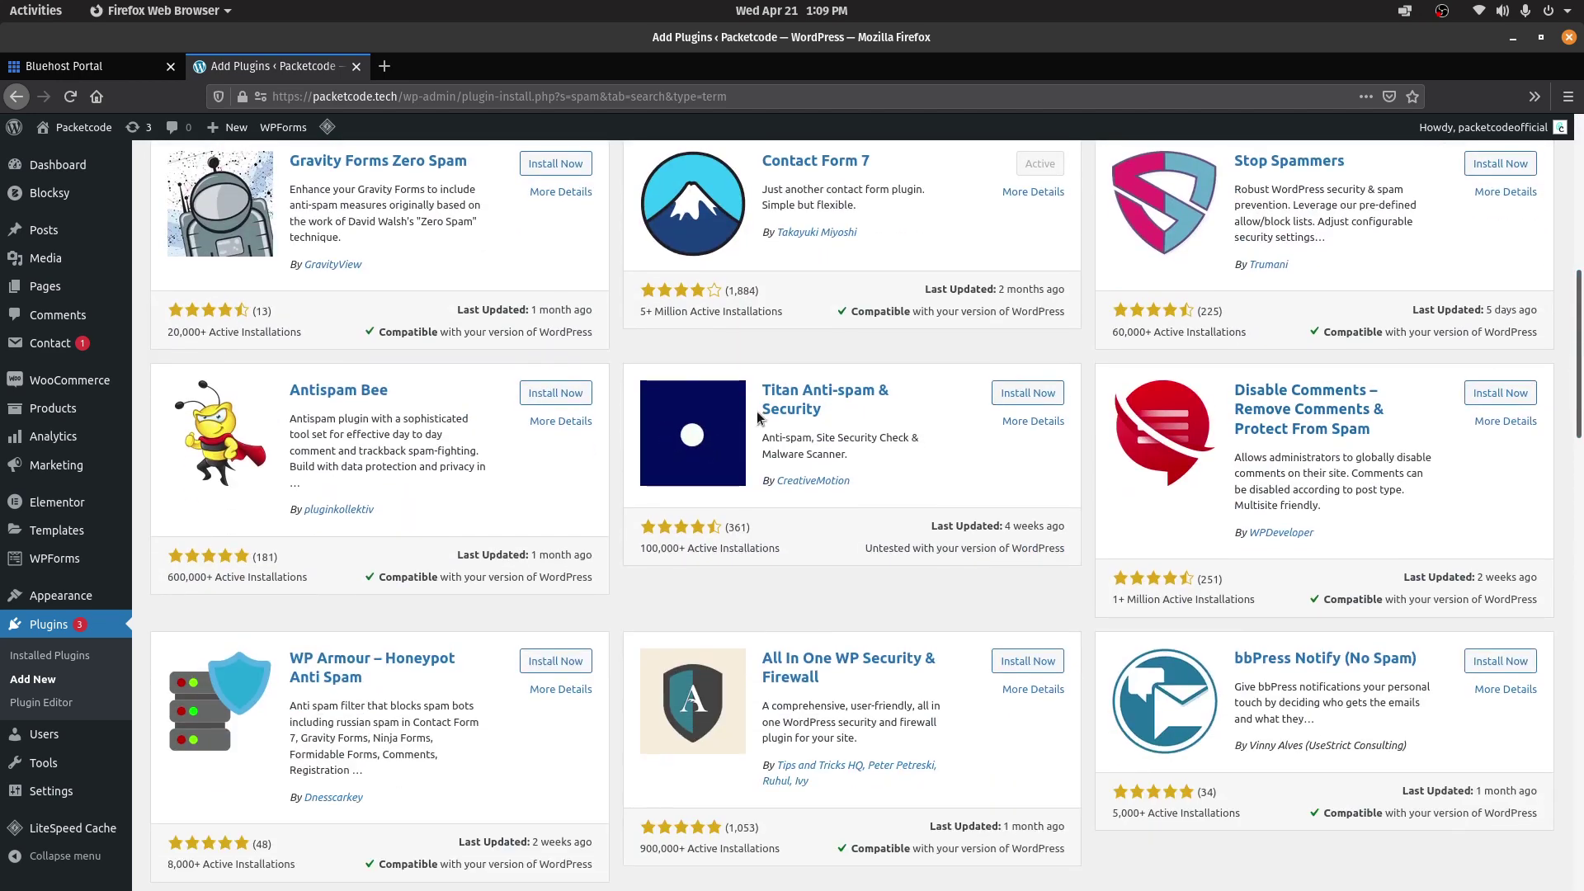
{"action": "left_click", "coordinate": [297, 394]}
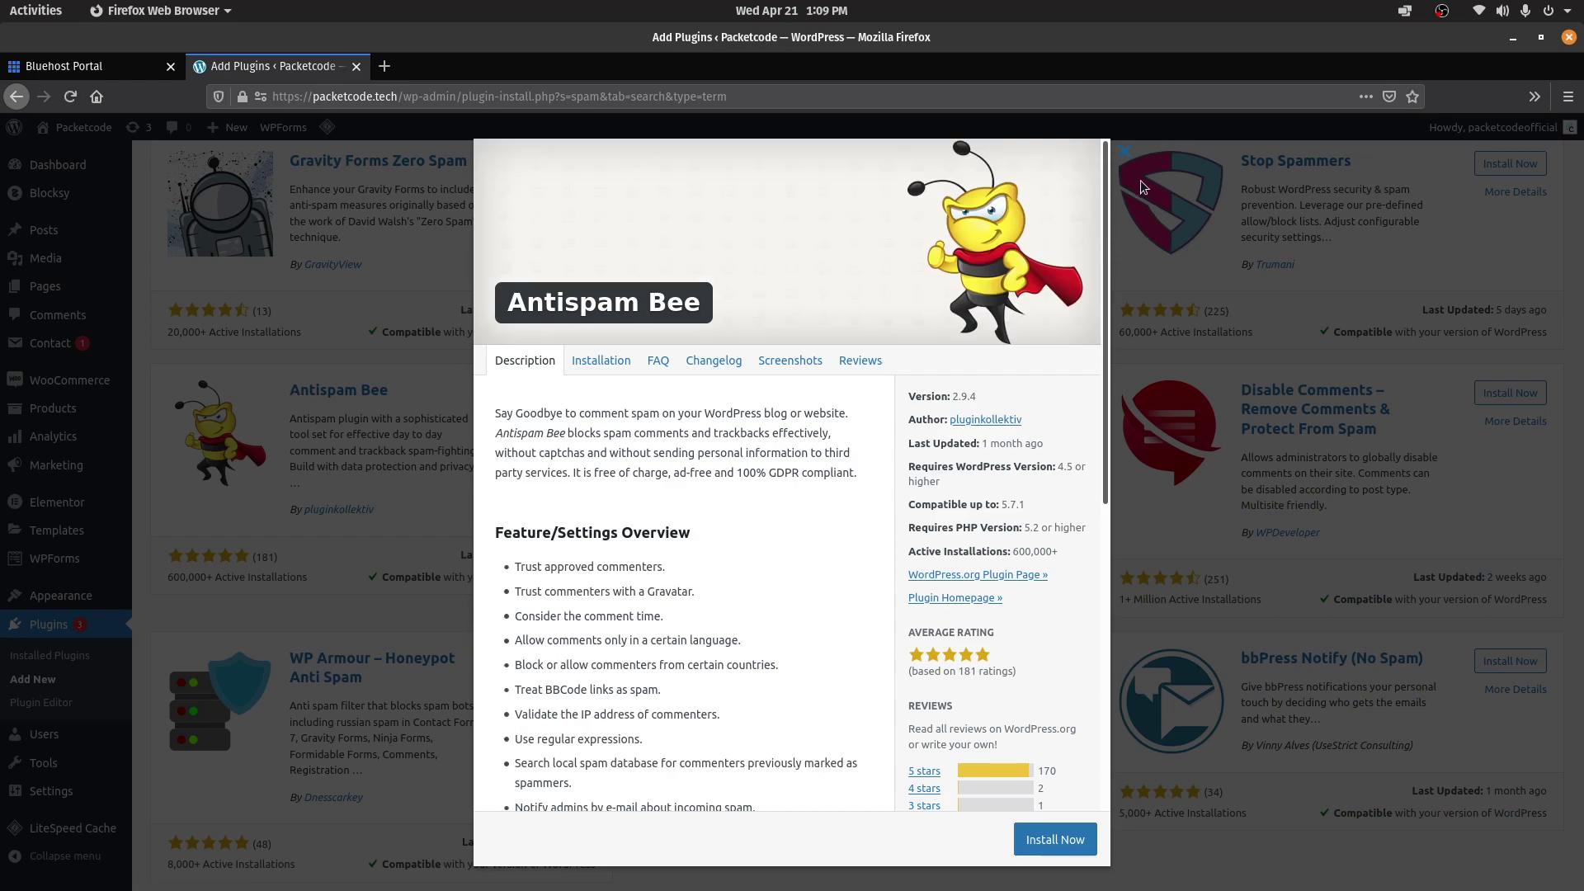
{"action": "left_click", "coordinate": [1125, 151]}
{"action": "scroll", "coordinate": [1581, 320], "scroll_direction": "up", "scroll_amount": 10}
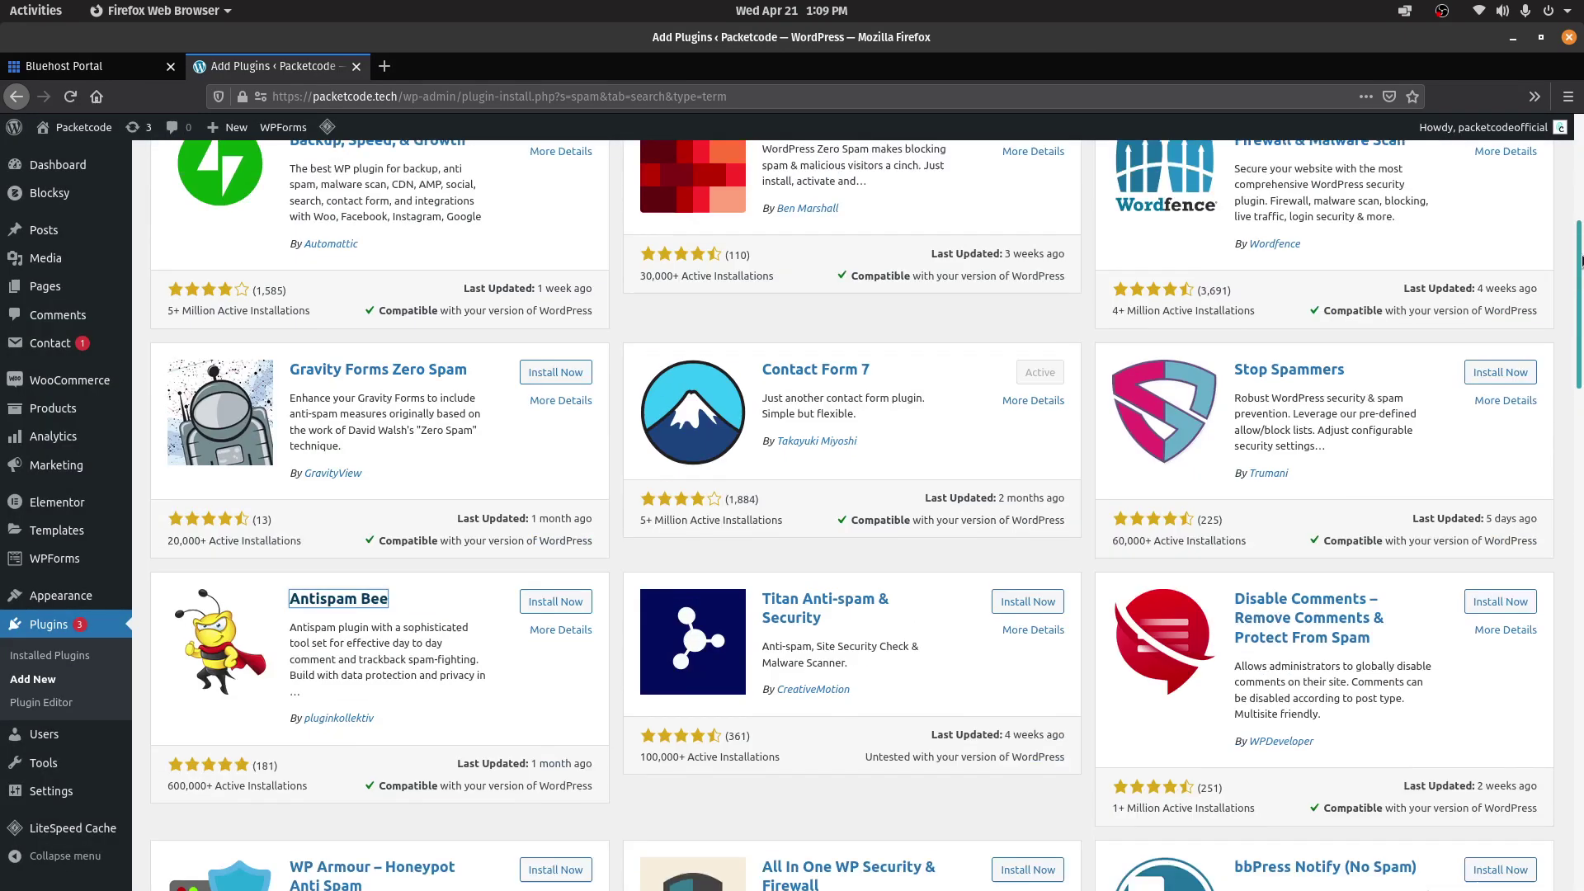
Search the plugin directory for "security"
{"action": "double_click", "coordinate": [1374, 216]}
{"action": "mouse_move", "coordinate": [1464, 123]}
{"action": "type", "text": "securi"}
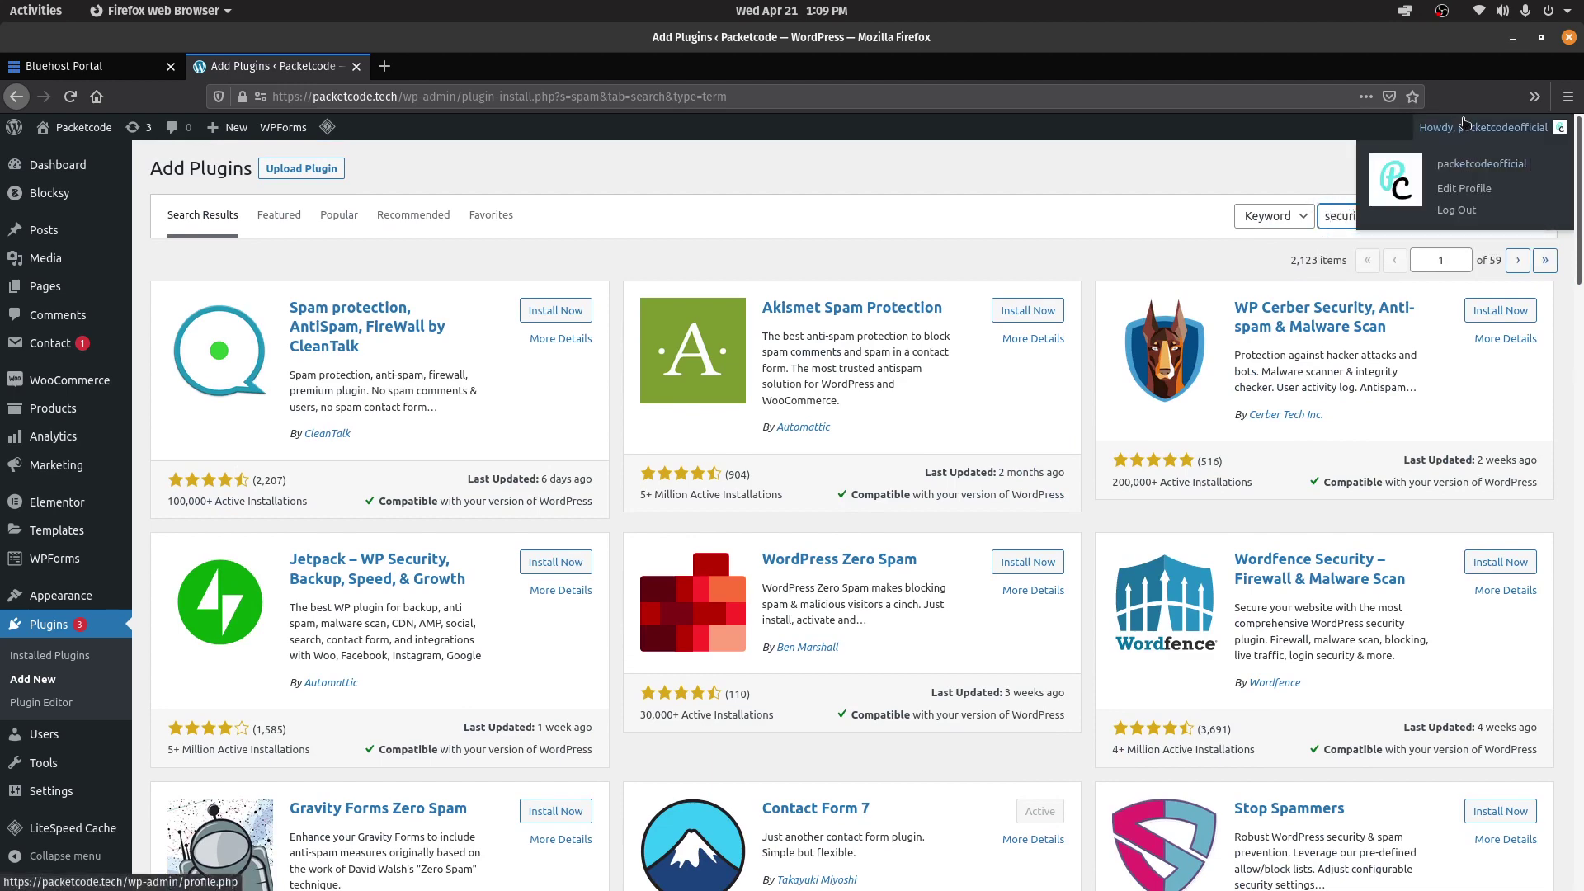
{"action": "type", "text": "ty"}
View the plugin details of Wordfence Security and iThemes Security, closing each one to return to the results
{"action": "left_click", "coordinate": [402, 309]}
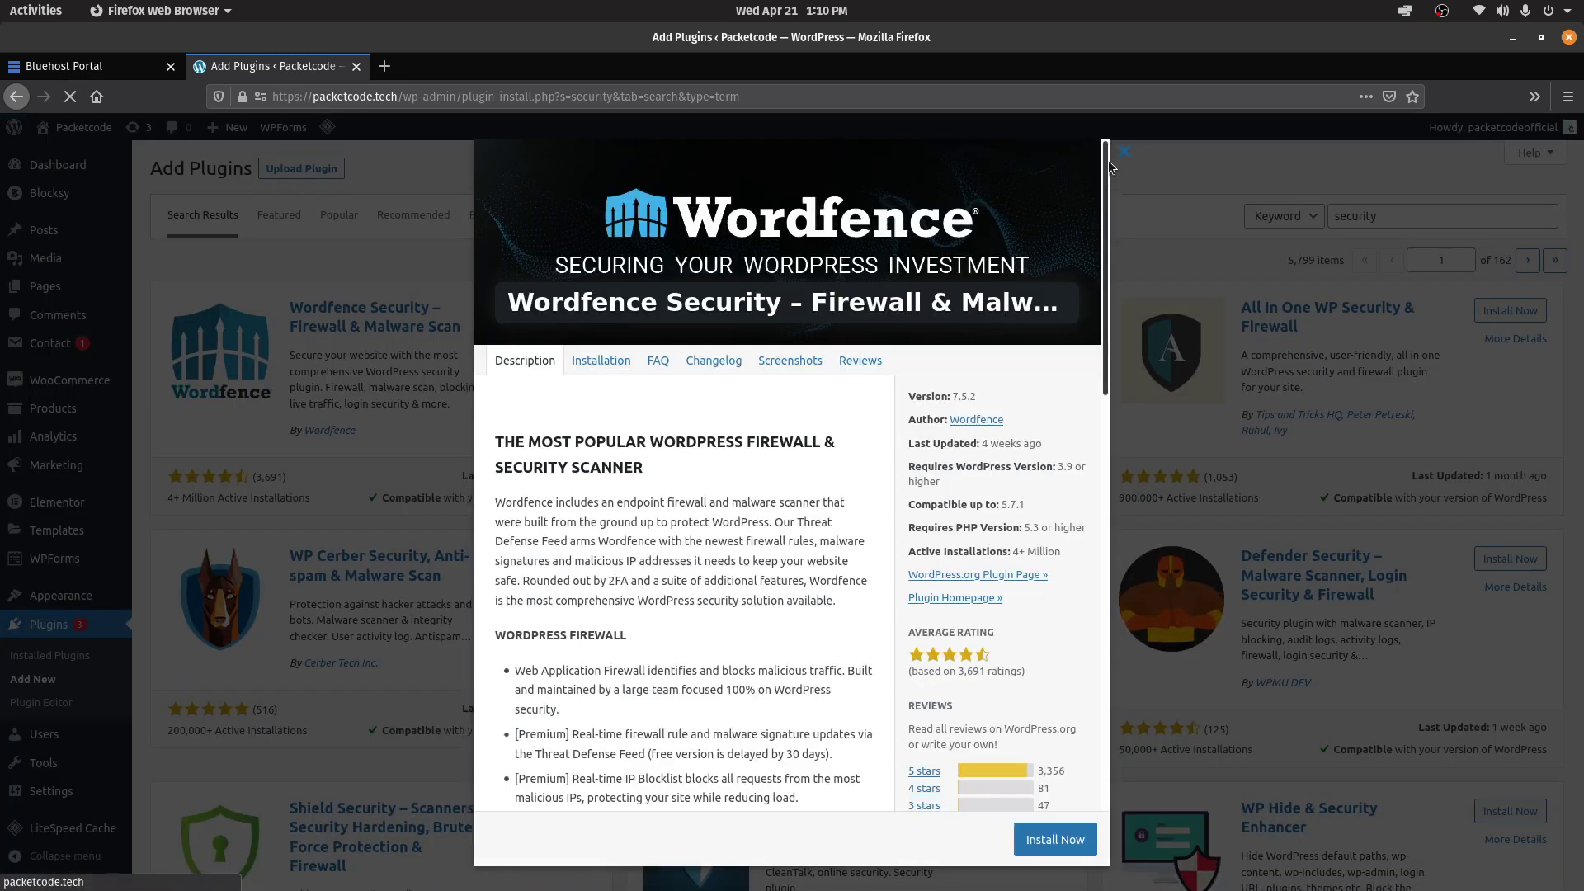
{"action": "left_click_drag", "start_coordinate": [1107, 163], "coordinate": [1048, 180]}
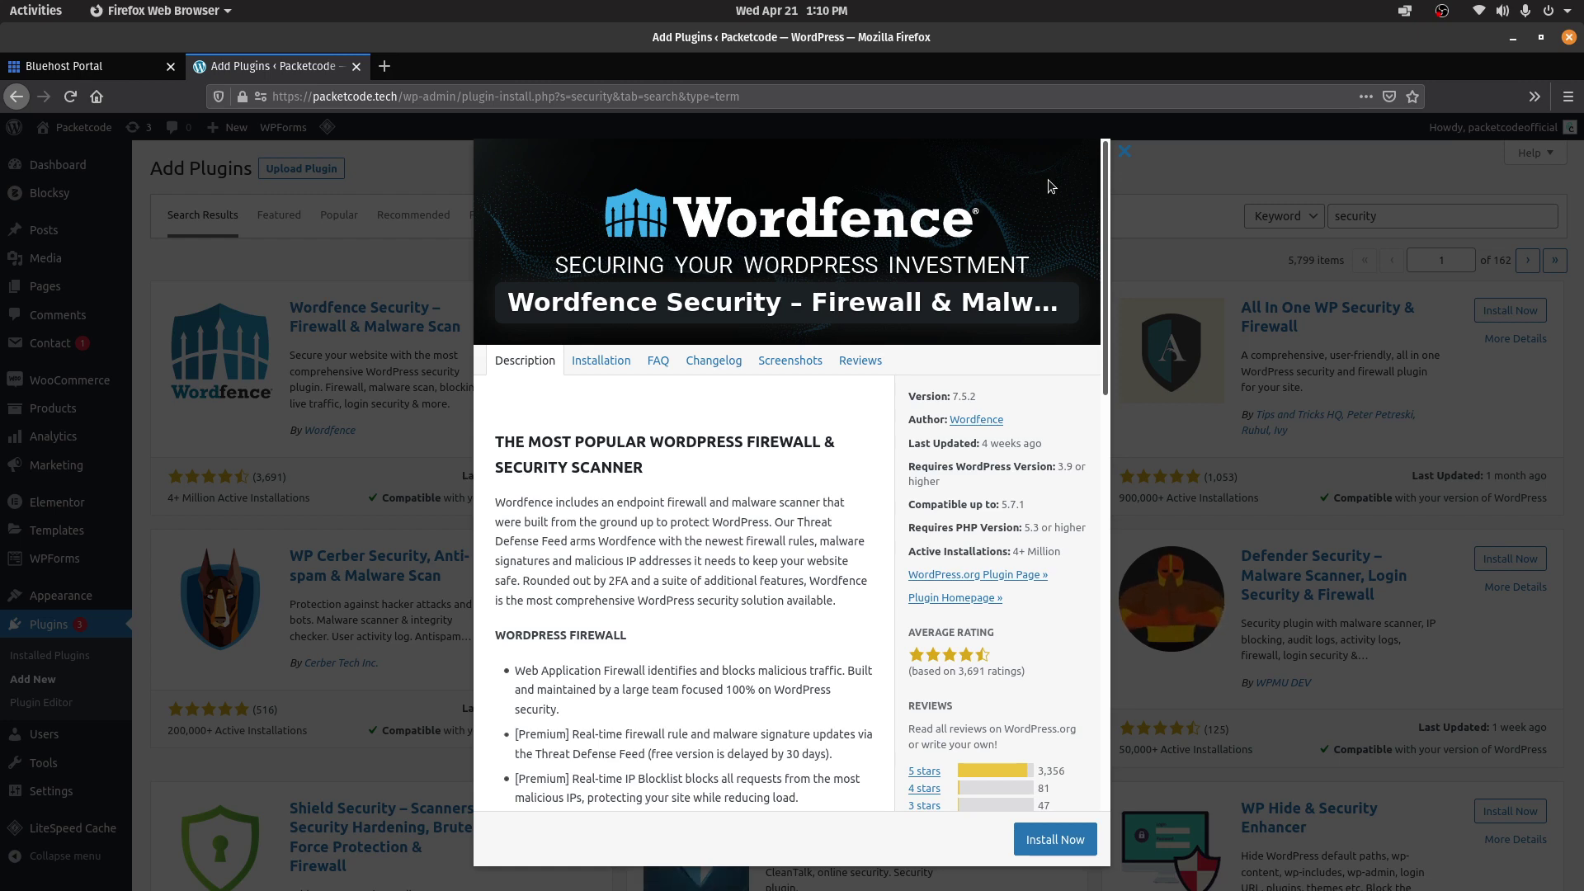
{"action": "left_click", "coordinate": [1121, 156]}
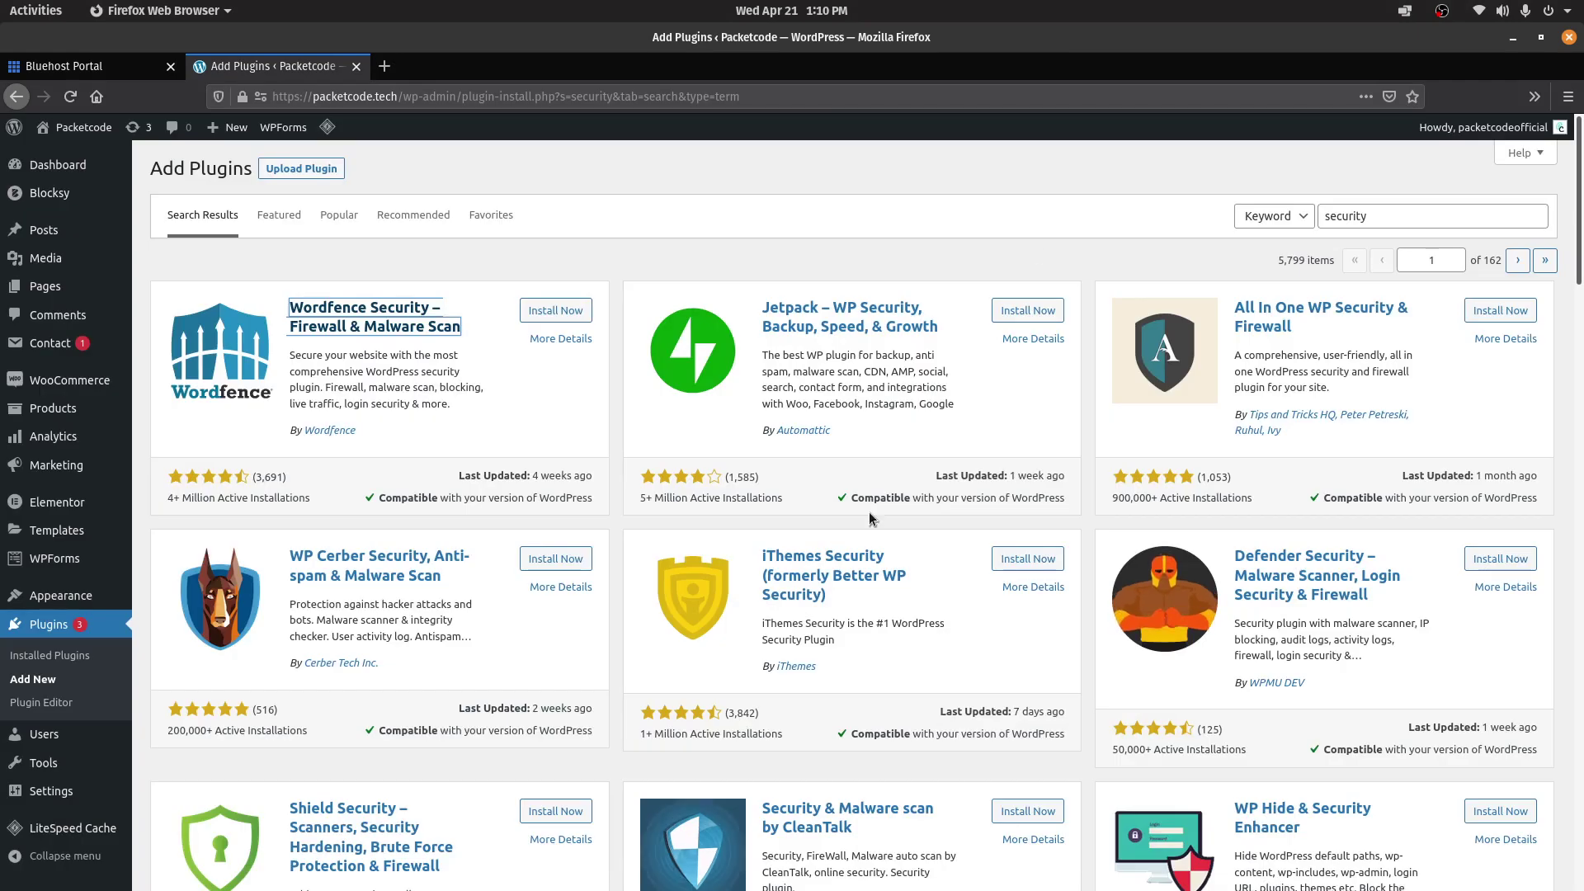
{"action": "left_click", "coordinate": [840, 565]}
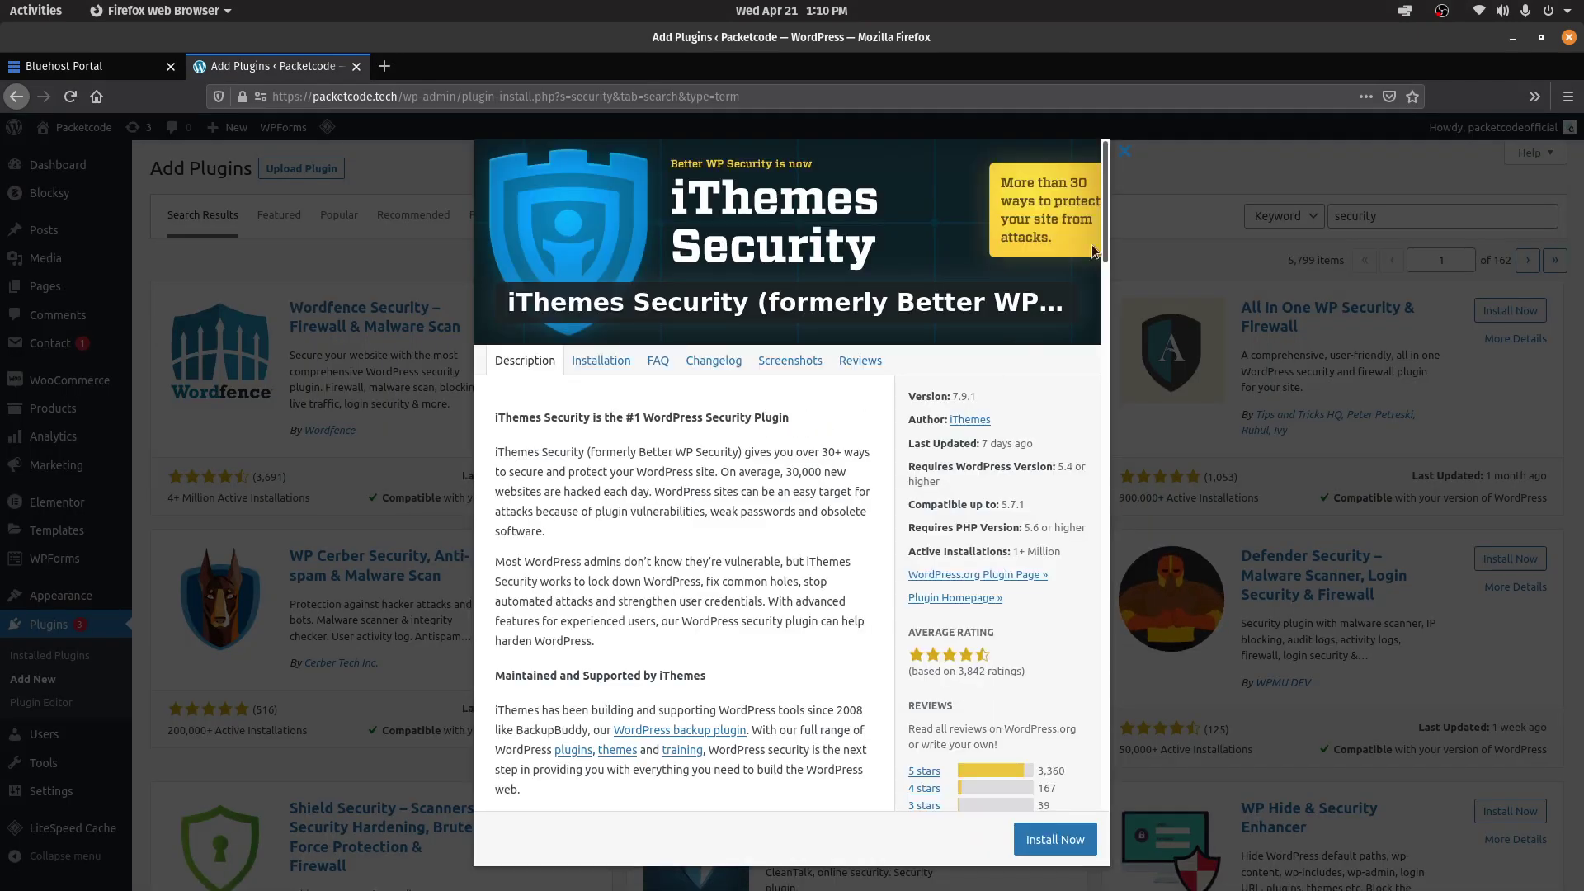
{"action": "mouse_move", "coordinate": [1107, 170]}
{"action": "left_mouse_down"}
{"action": "mouse_move", "coordinate": [1116, 229]}
{"action": "mouse_move", "coordinate": [1078, 402]}
{"action": "mouse_move", "coordinate": [1125, 146]}
{"action": "left_mouse_up"}
{"action": "left_click", "coordinate": [1127, 158]}
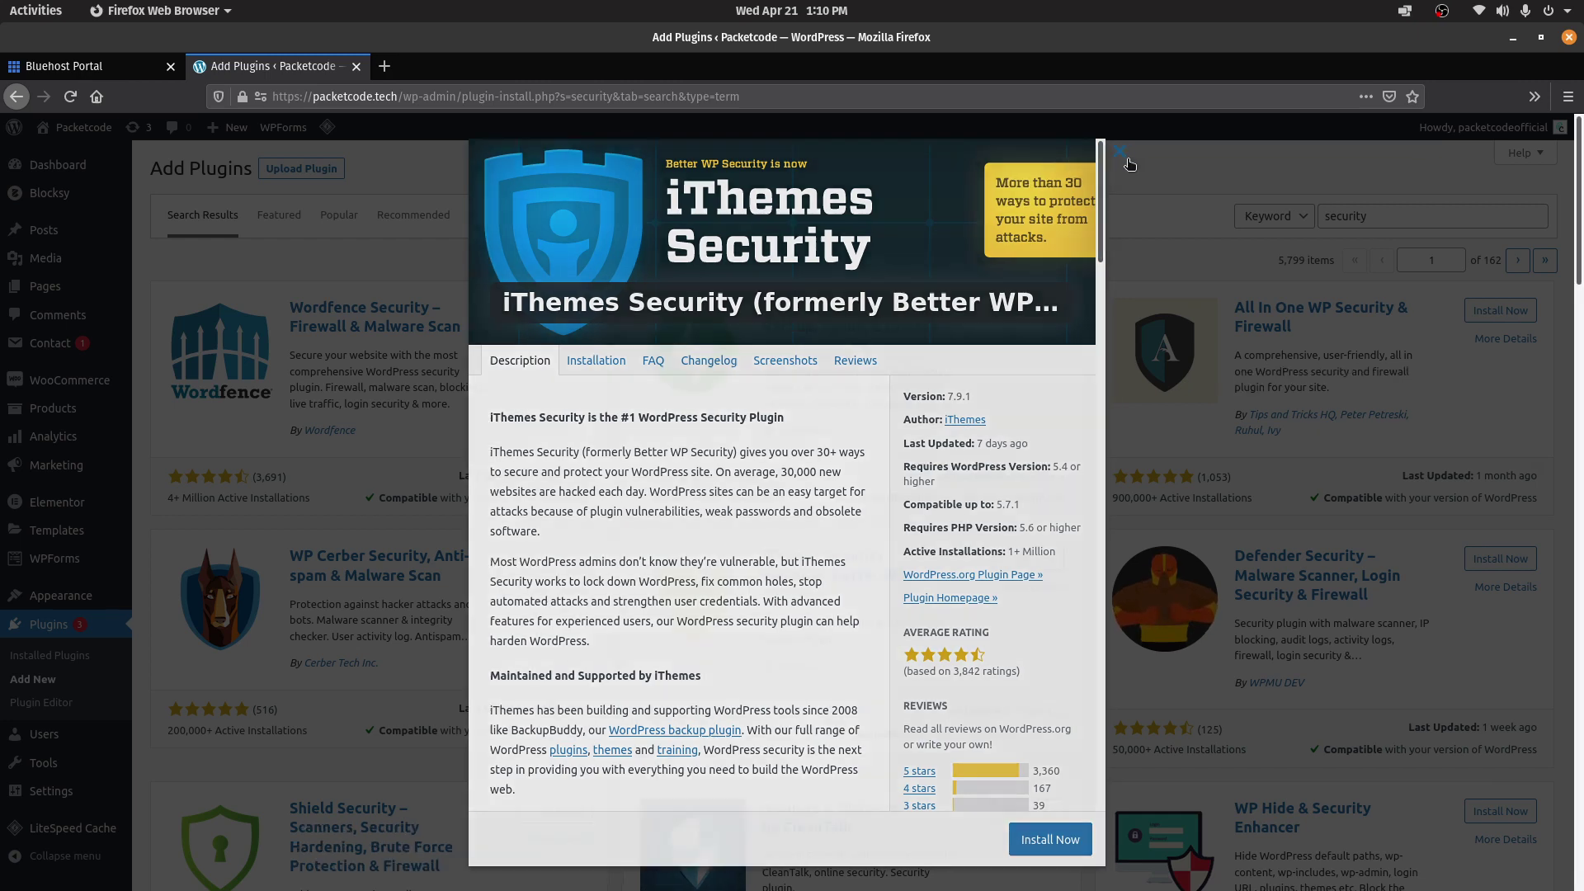
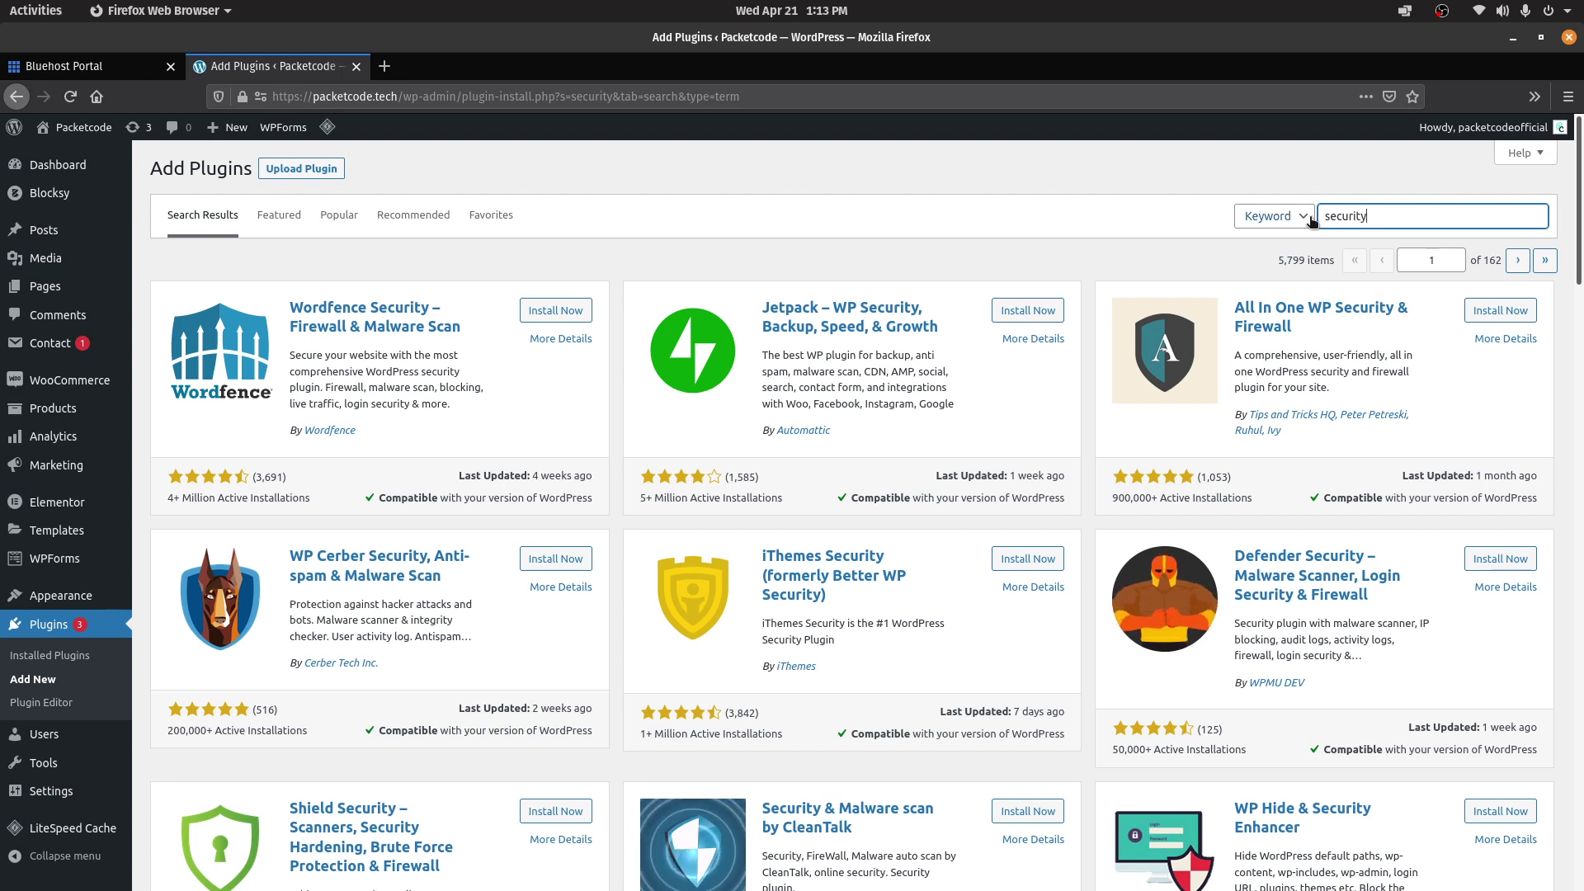
Search the plugin directory for "cdn" and look through the results
{"action": "double_click", "coordinate": [1358, 208]}
{"action": "type", "text": "cdn"}
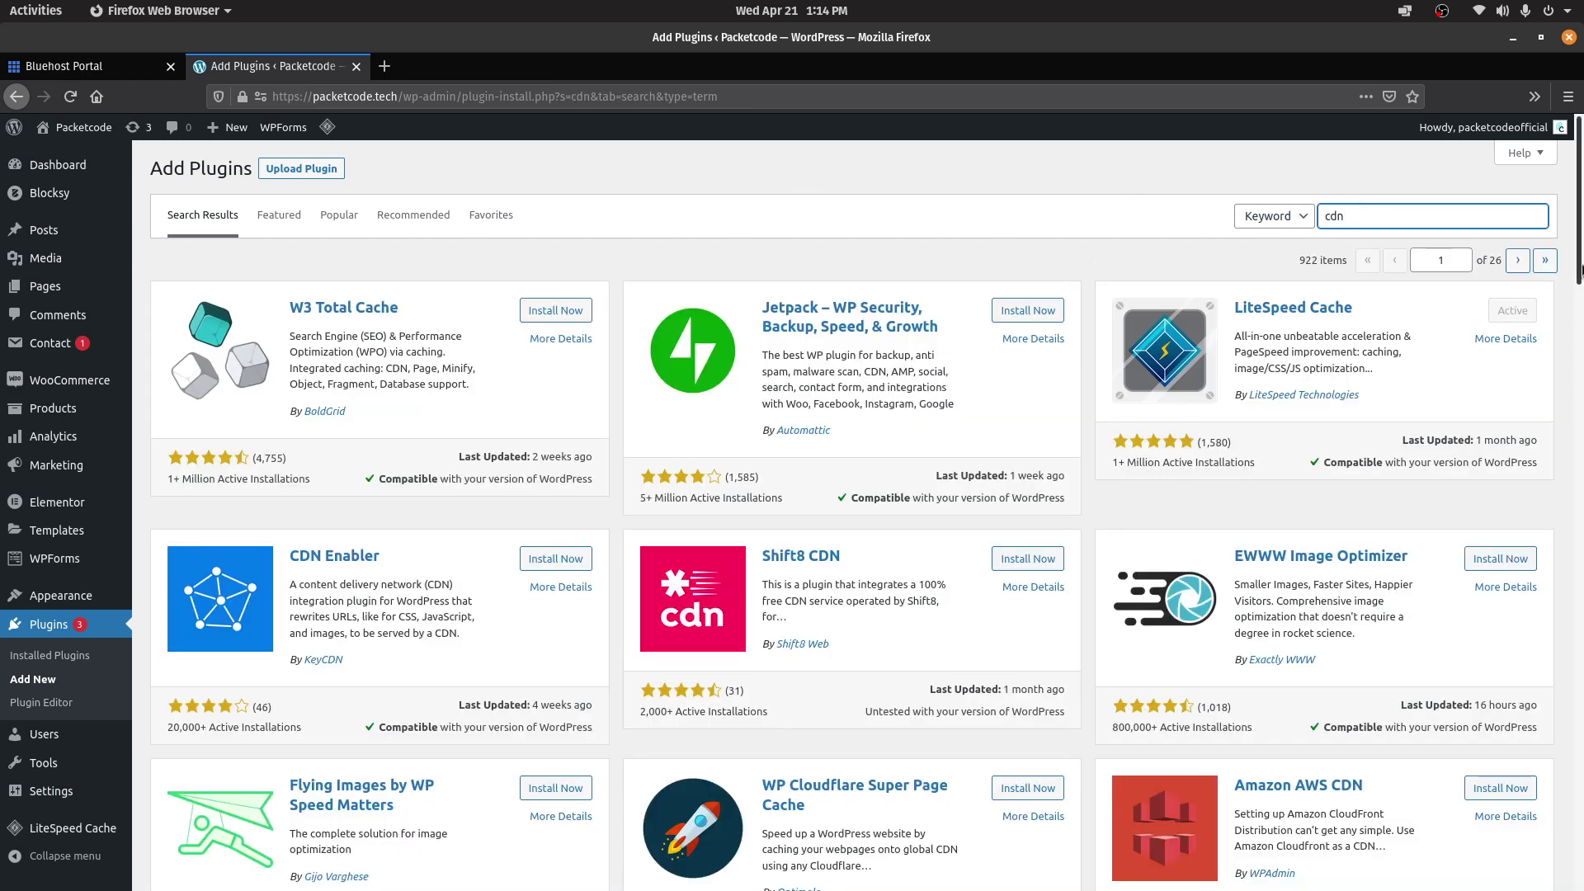
{"action": "left_click_drag", "start_coordinate": [1580, 271], "coordinate": [1581, 174]}
Search the plugin directory for "cloudflare", view the Cloudflare plugin details and return to the results
{"action": "double_click", "coordinate": [1358, 221]}
{"action": "type", "text": "cloudflare"}
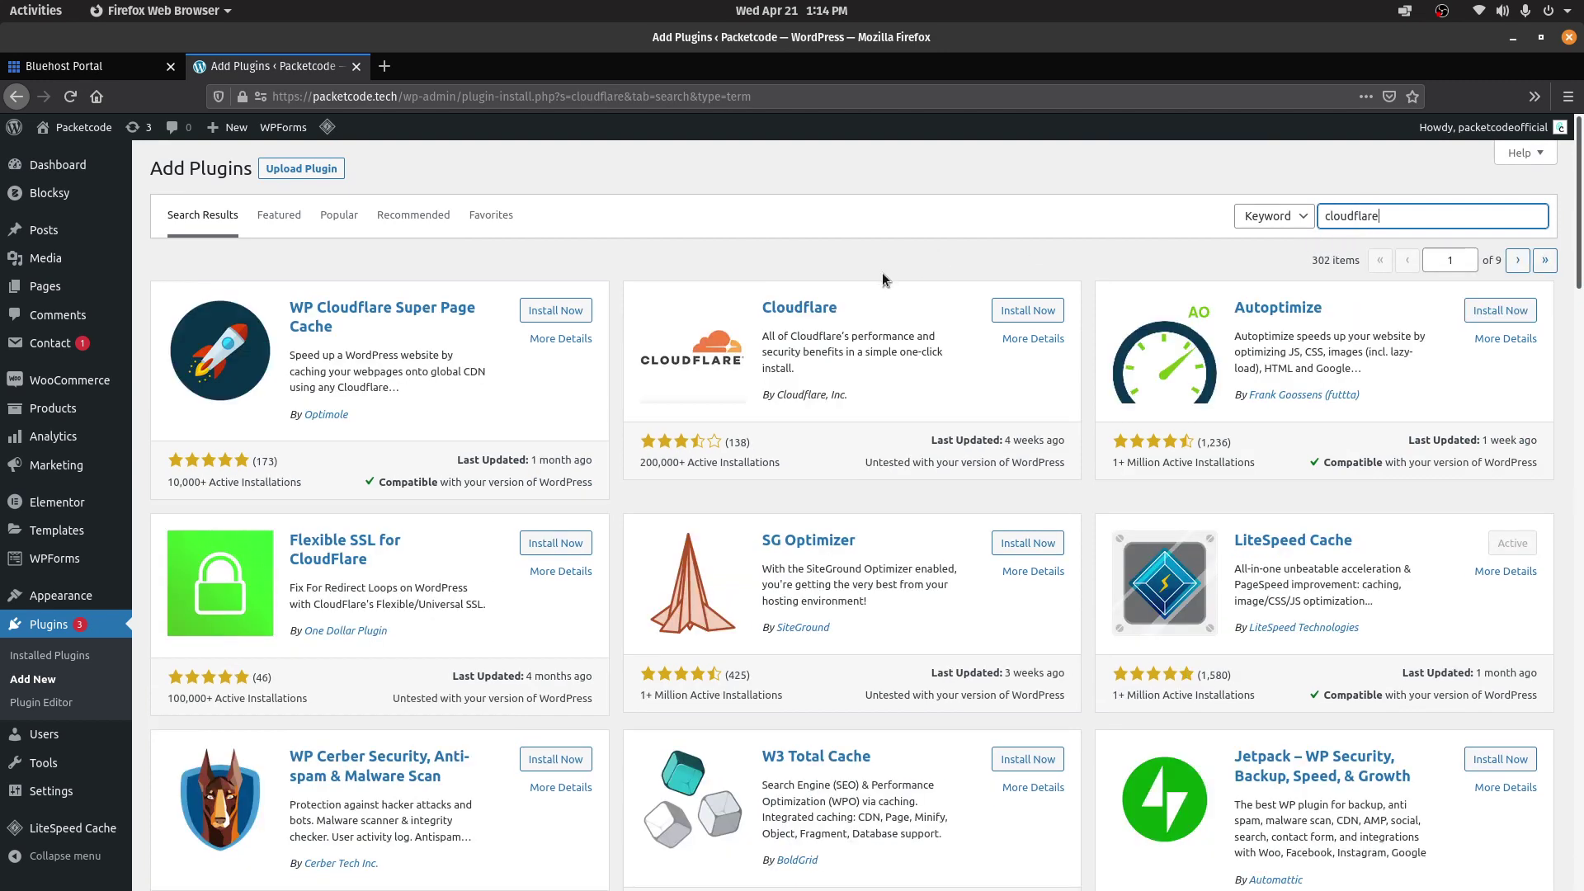
{"action": "left_click", "coordinate": [812, 306]}
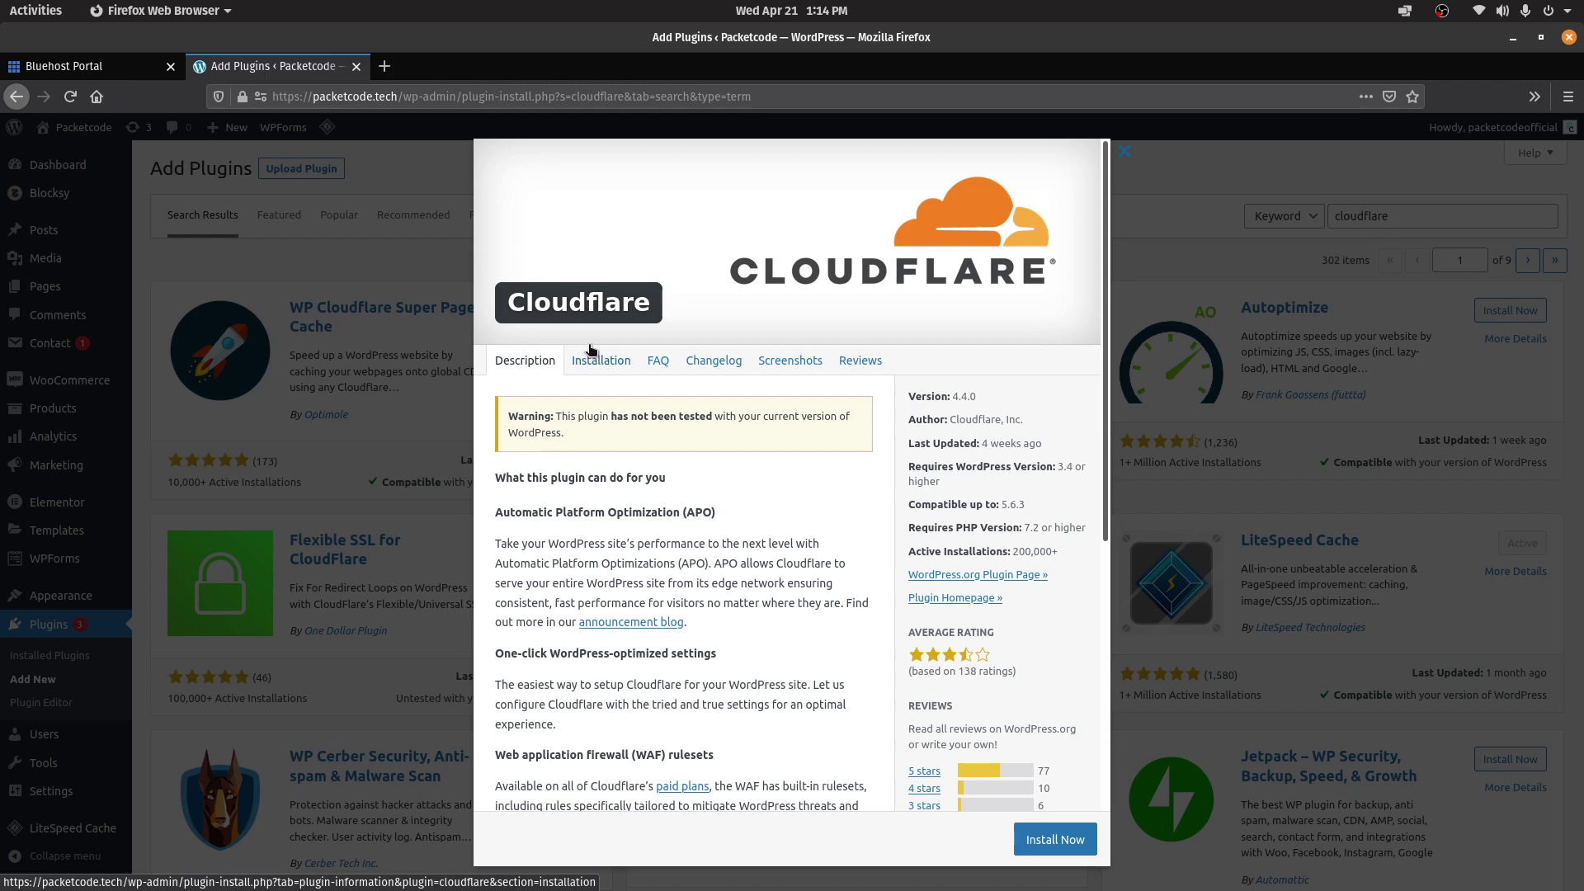
{"action": "left_click", "coordinate": [384, 66]}
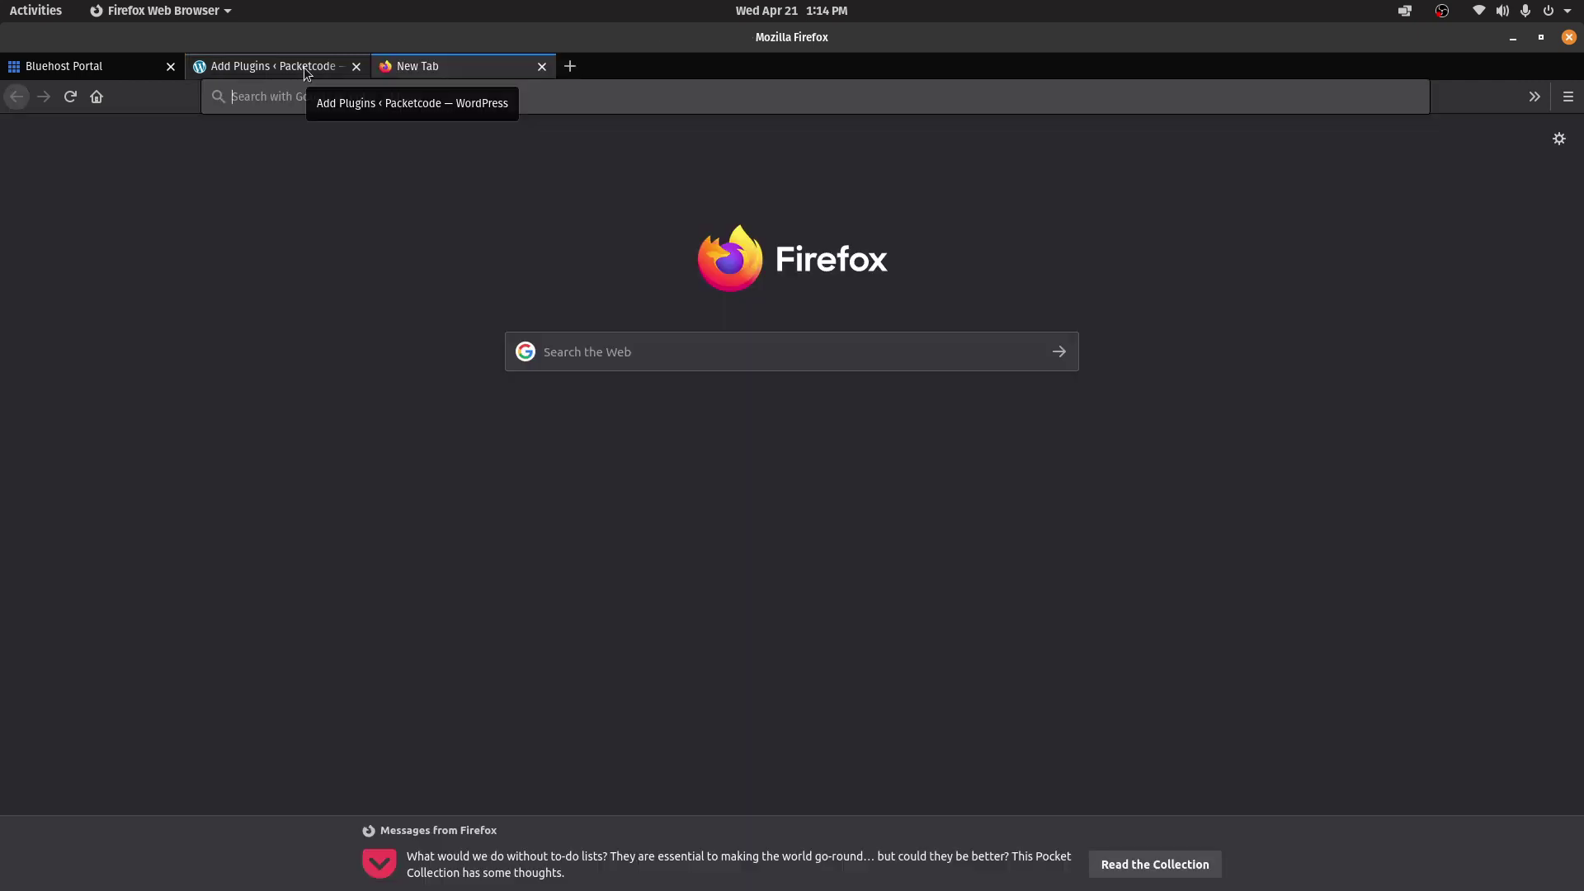
{"action": "left_click", "coordinate": [541, 66]}
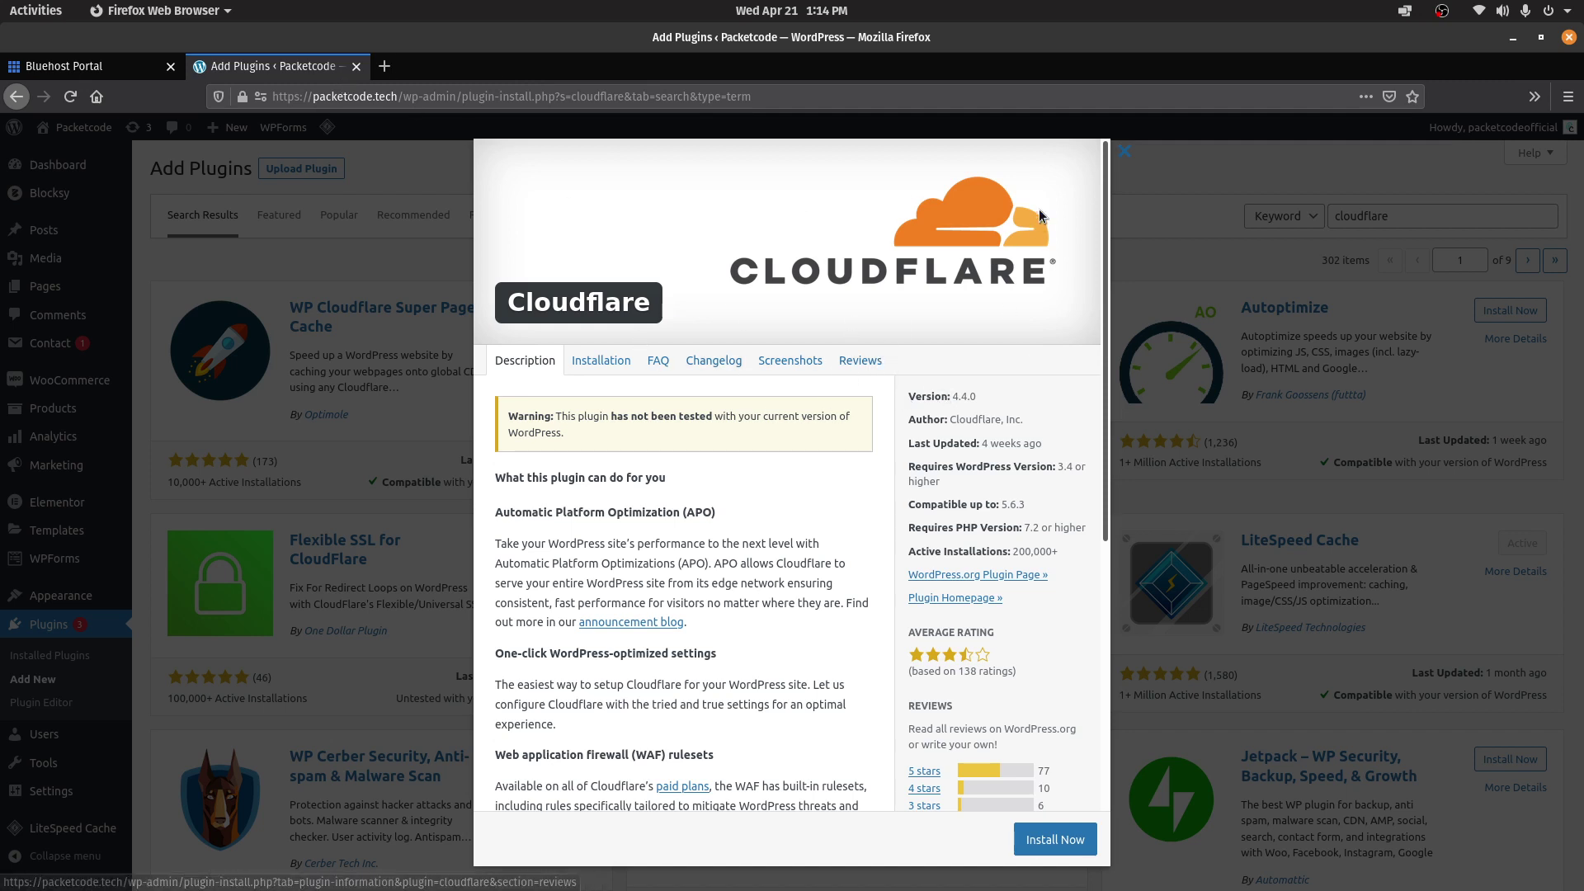
{"action": "left_click", "coordinate": [1100, 163]}
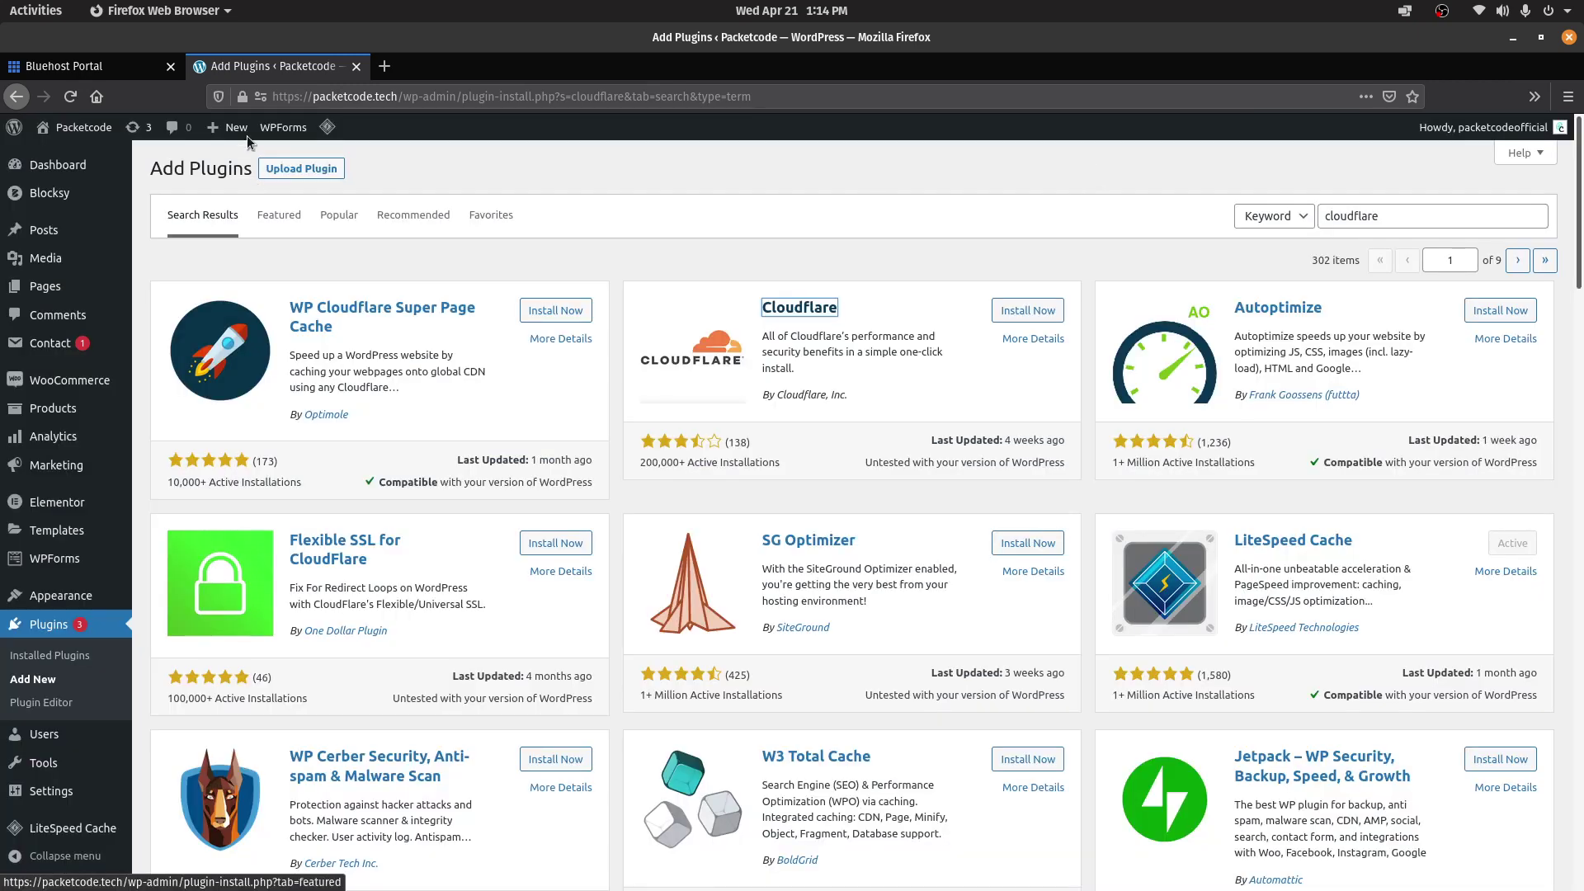
Switch to the Bluehost portal and open the performance management page of the Packetcode site
{"action": "left_click", "coordinate": [143, 69]}
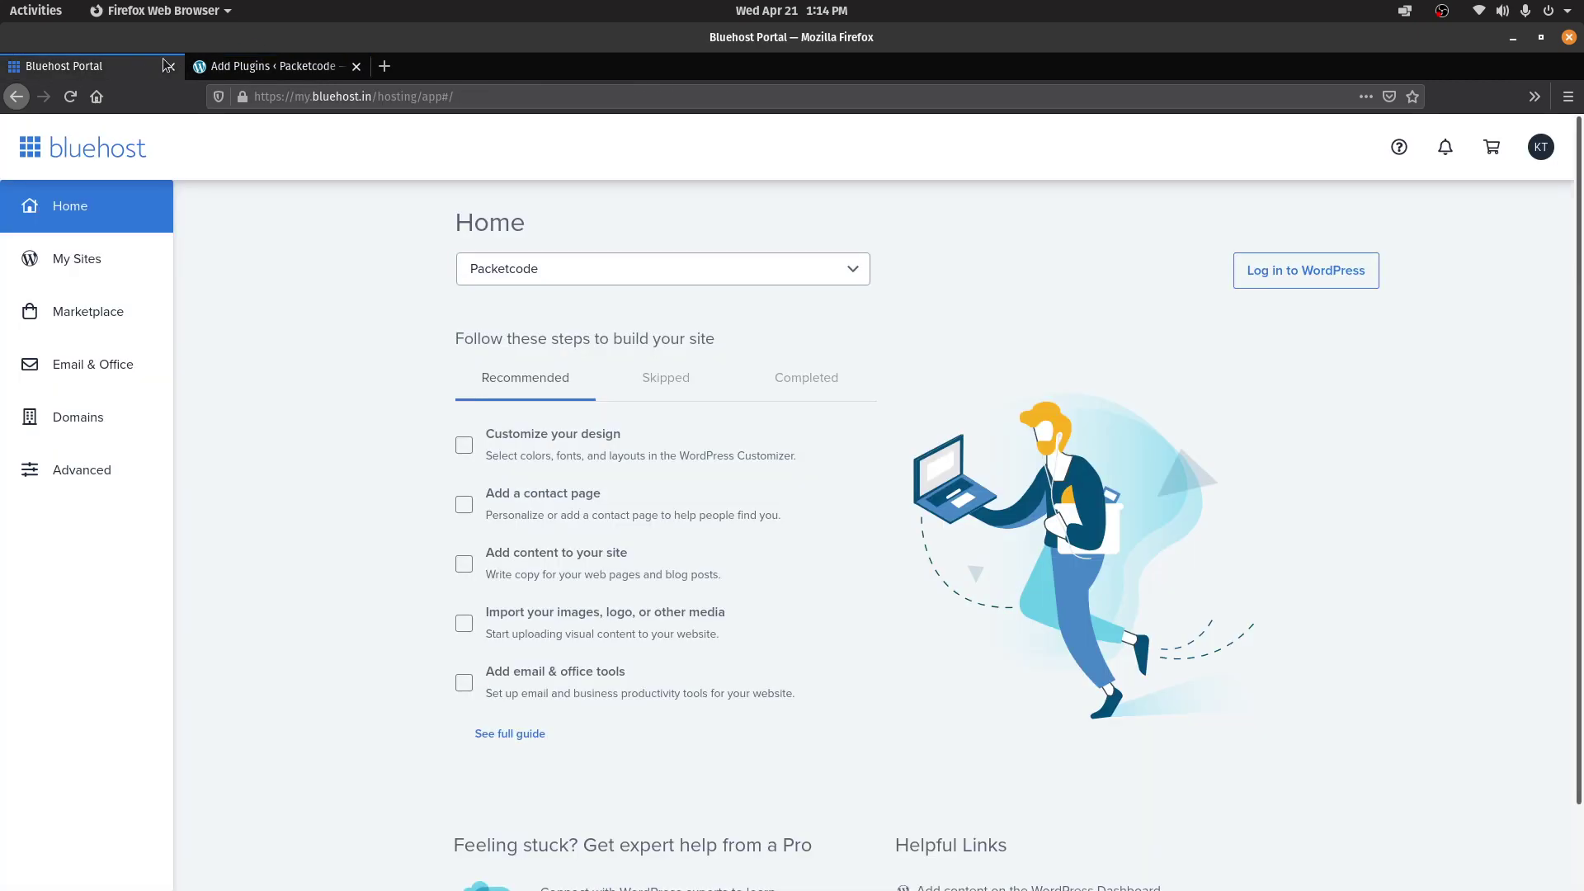
{"action": "left_click", "coordinate": [98, 271]}
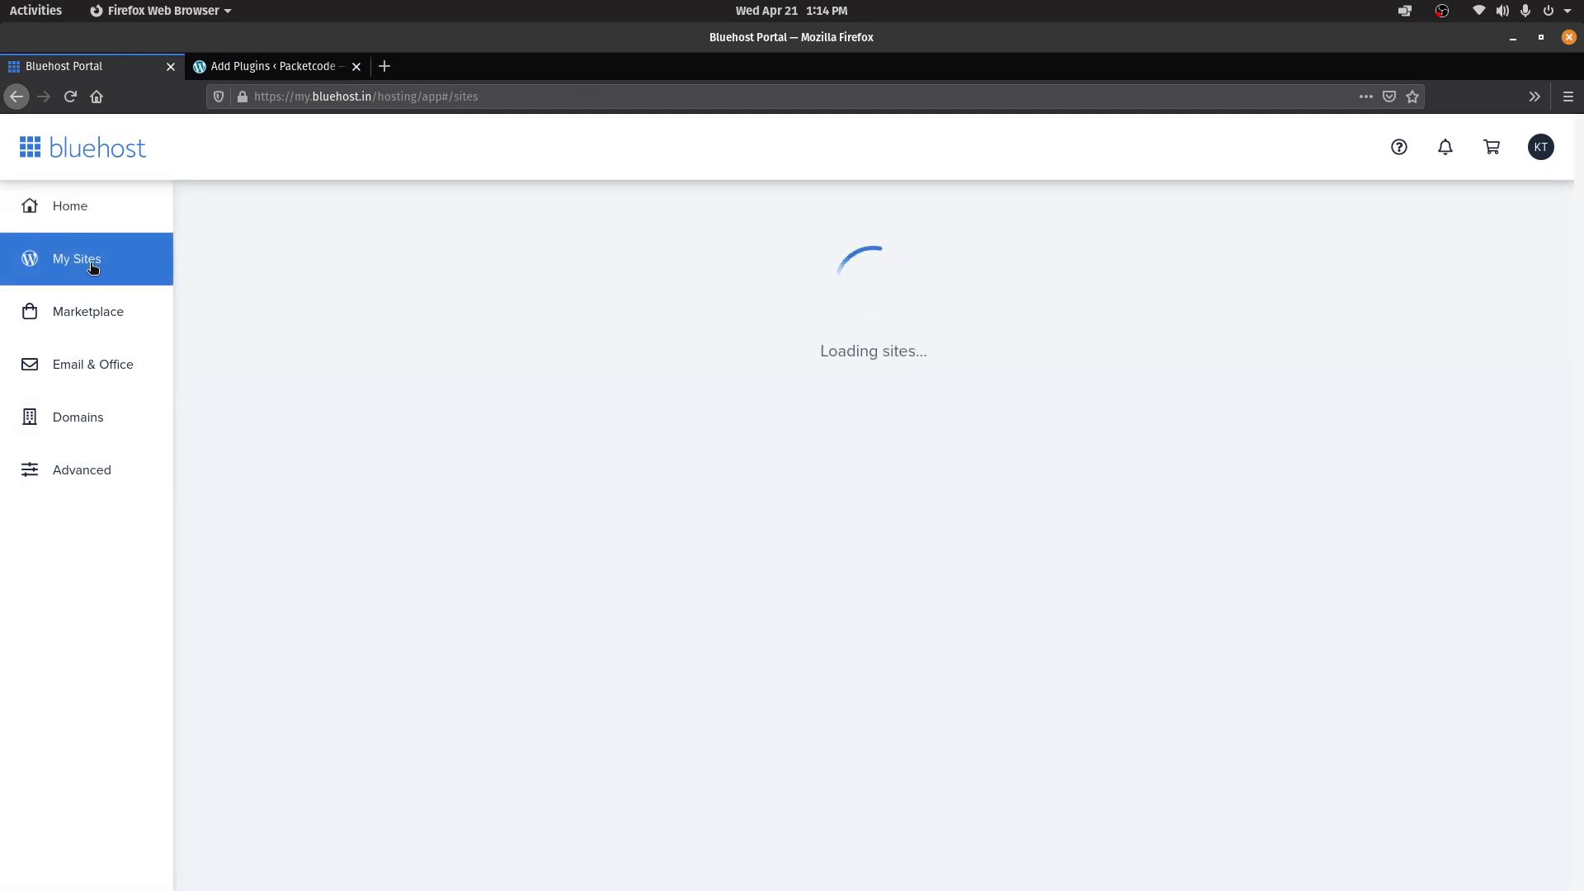
{"action": "left_click", "coordinate": [768, 417]}
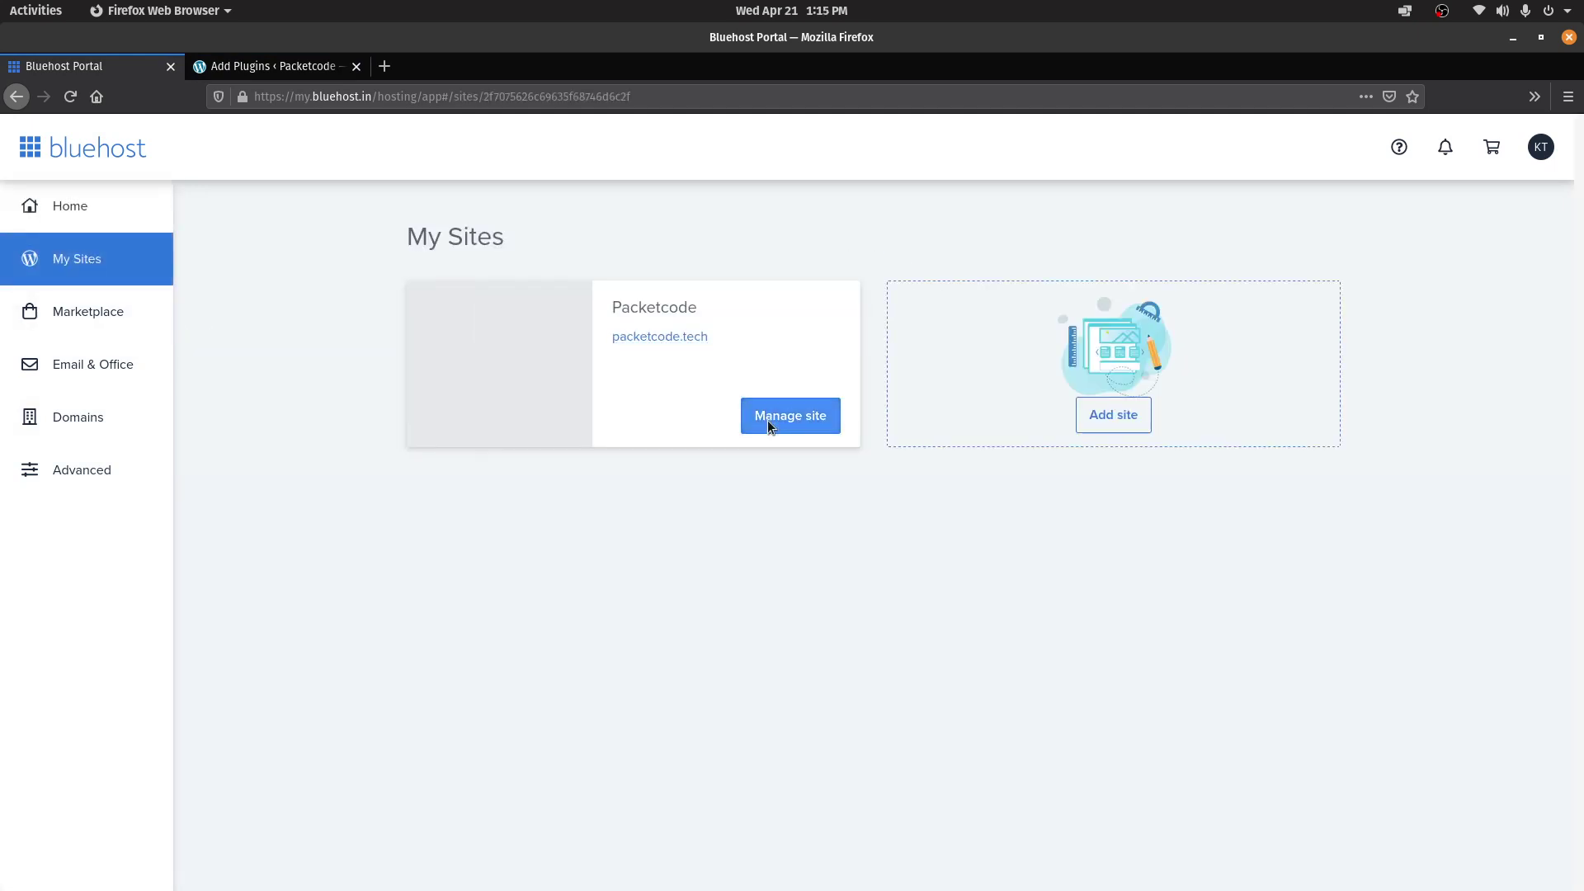
{"action": "left_click", "coordinate": [785, 307]}
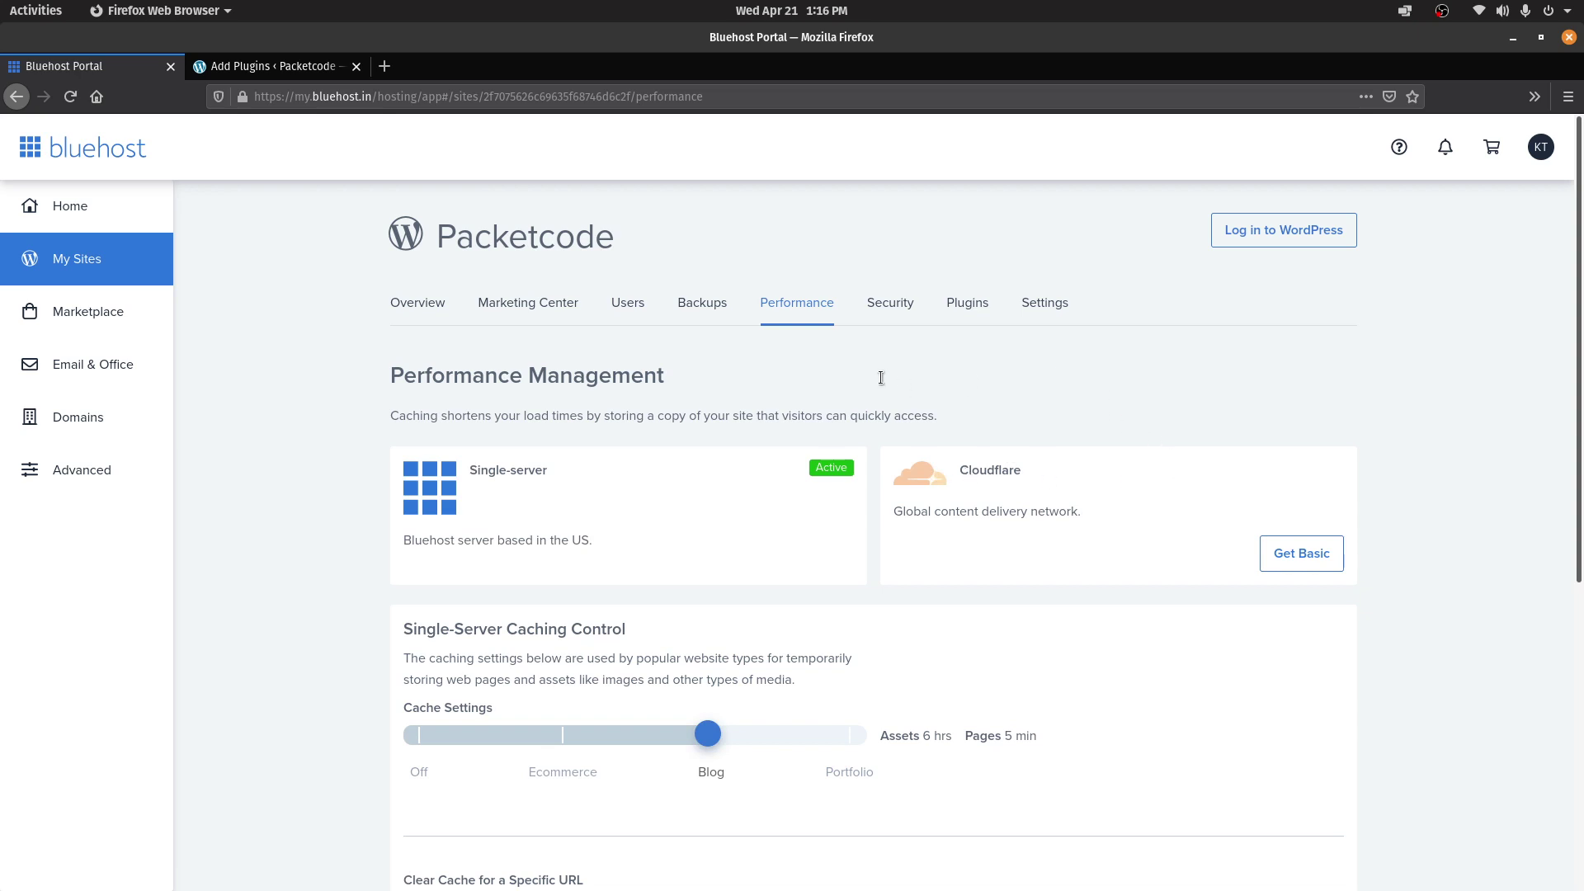
Return to the WordPress Add Plugins page and search the plugin directory for "updraft plus"
{"action": "left_click", "coordinate": [255, 69]}
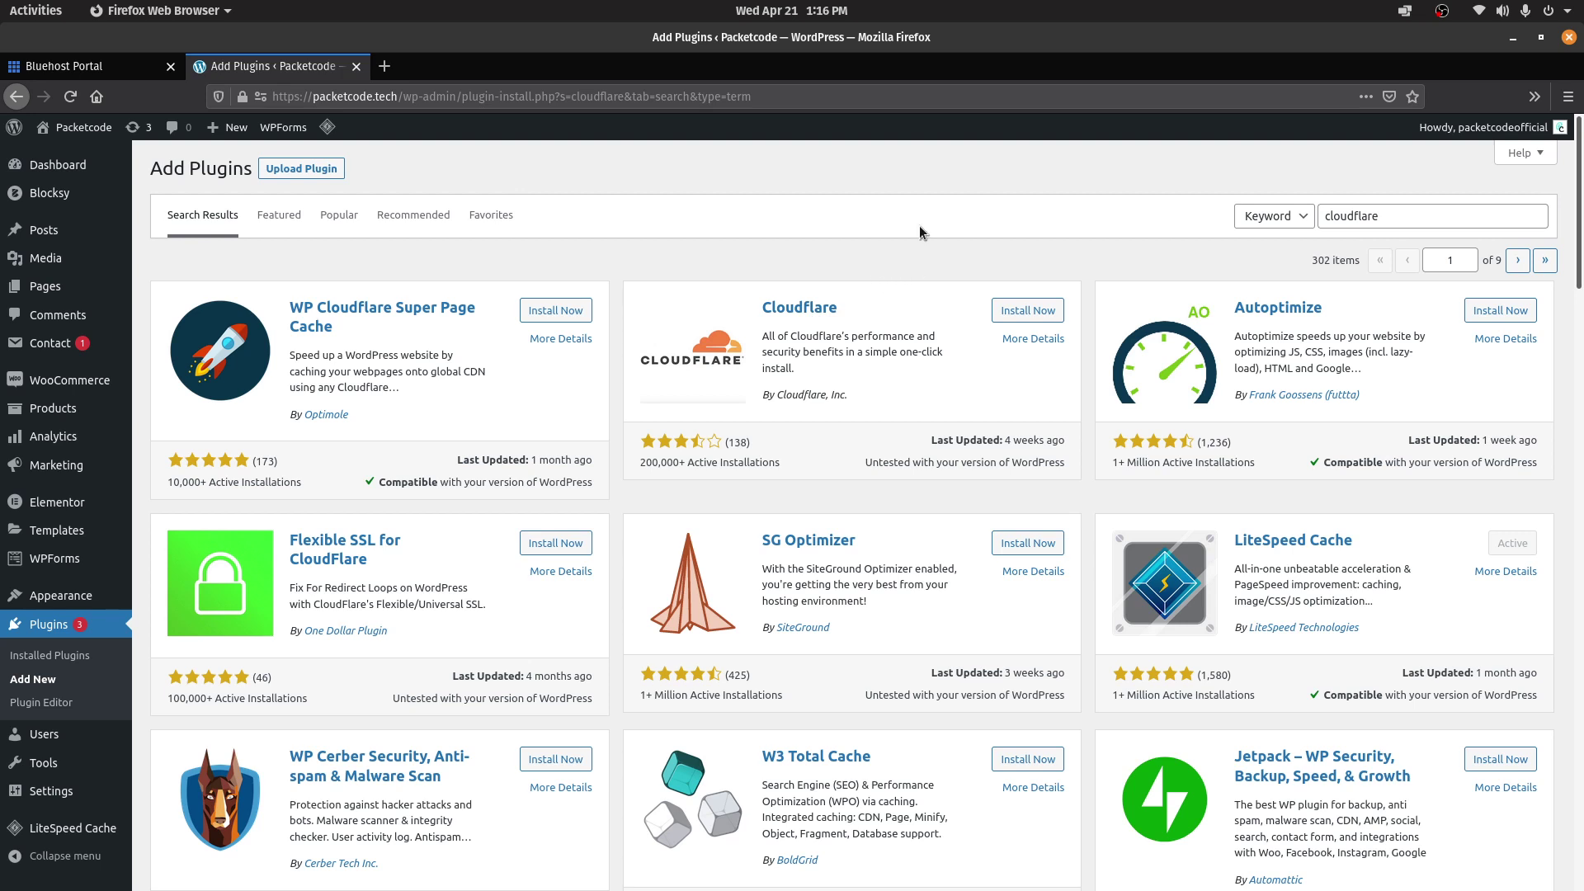
{"action": "double_click", "coordinate": [1419, 224]}
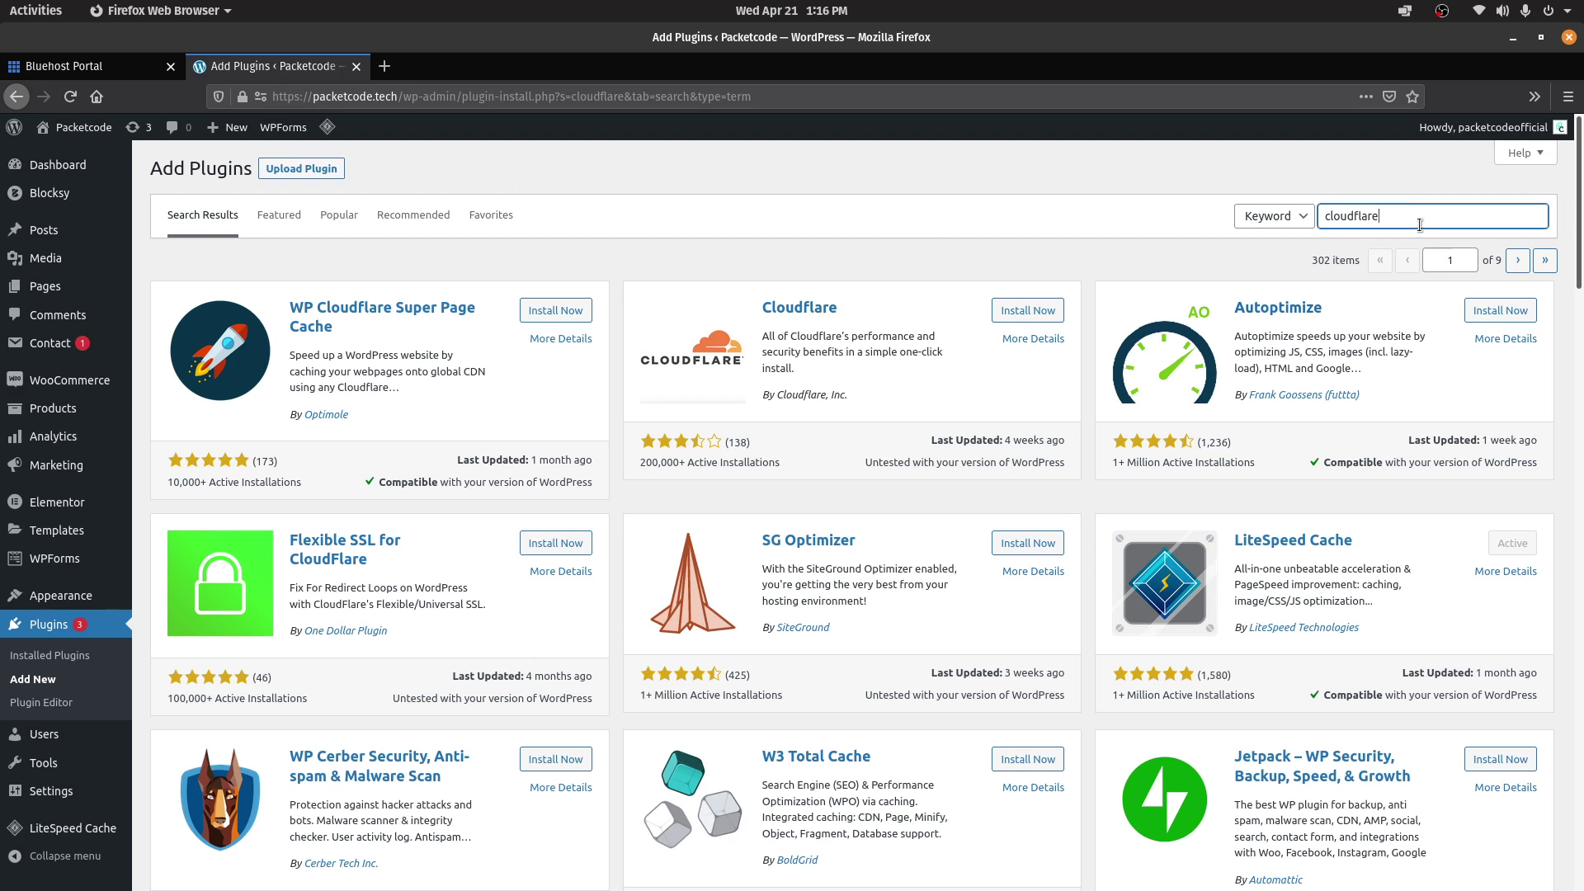
{"action": "key", "text": "BackSpace"}
{"action": "type", "text": "updraft pu"}
{"action": "key", "text": "BackSpace"}
{"action": "type", "text": "lus"}
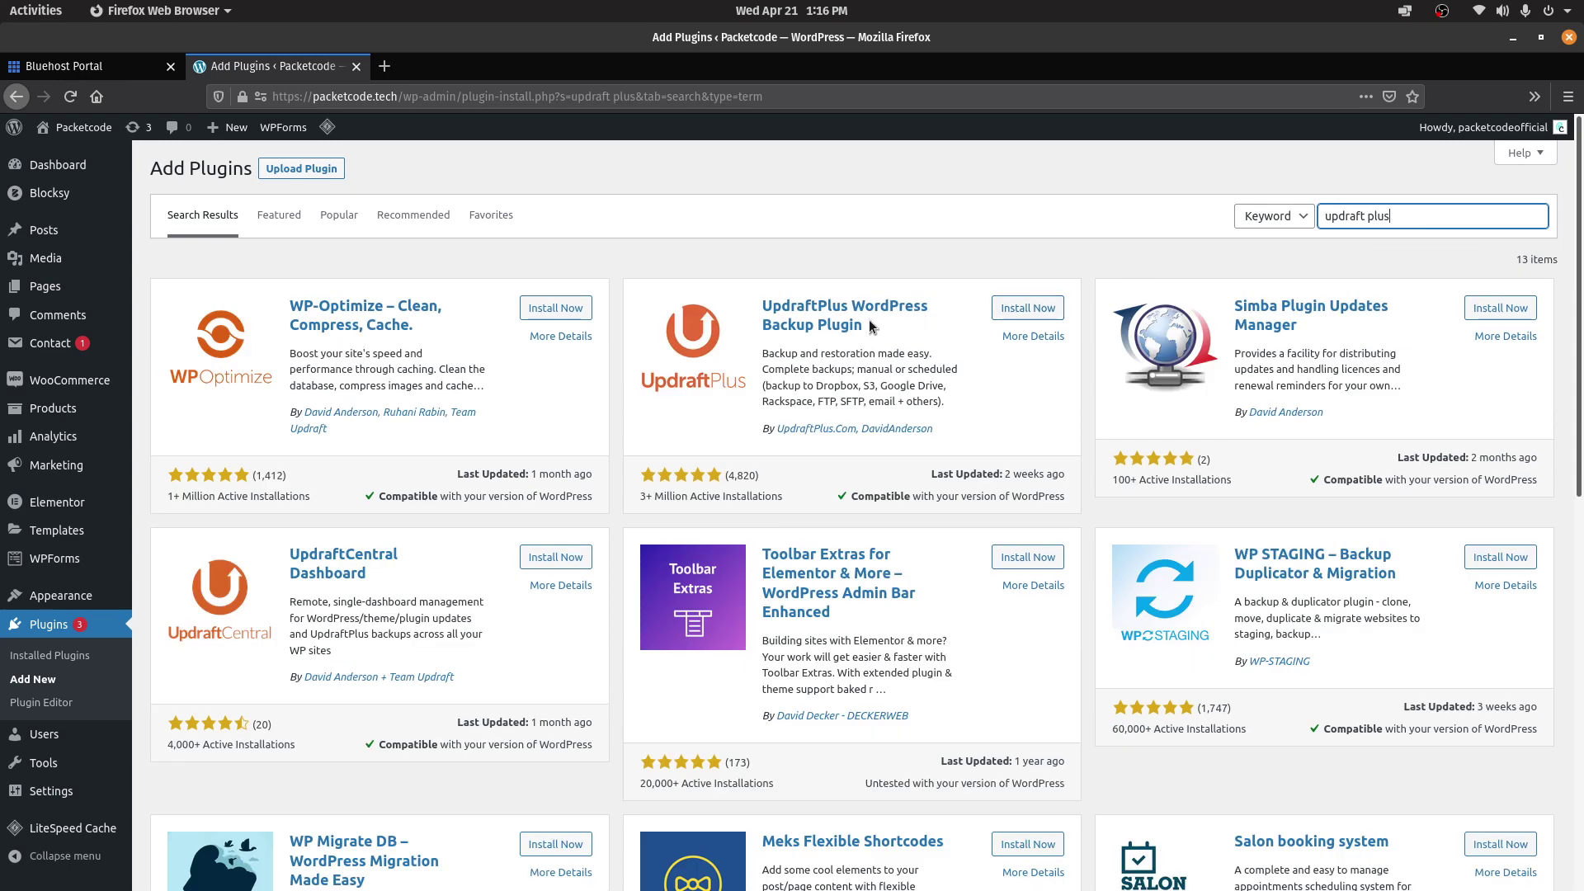
View the plugin details of UpdraftPlus WordPress Backup Plugin, close them, and clear the plugin search term
{"action": "left_click", "coordinate": [862, 310]}
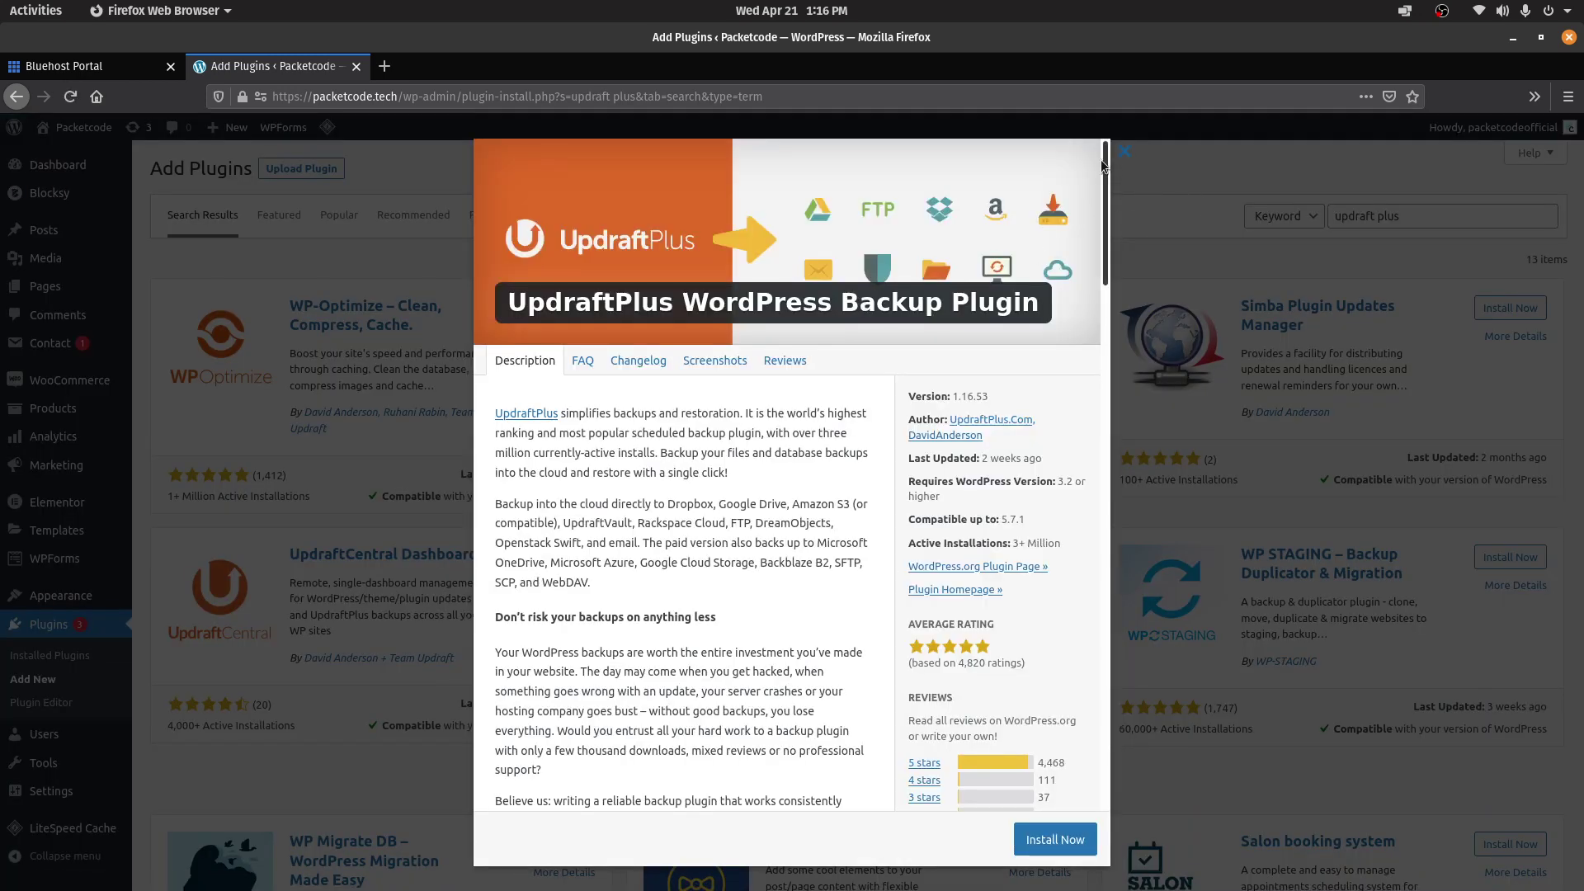
{"action": "mouse_move", "coordinate": [1100, 160]}
{"action": "left_mouse_down"}
{"action": "mouse_move", "coordinate": [1101, 495]}
{"action": "mouse_move", "coordinate": [1100, 157]}
{"action": "left_mouse_up"}
{"action": "left_click", "coordinate": [1124, 151]}
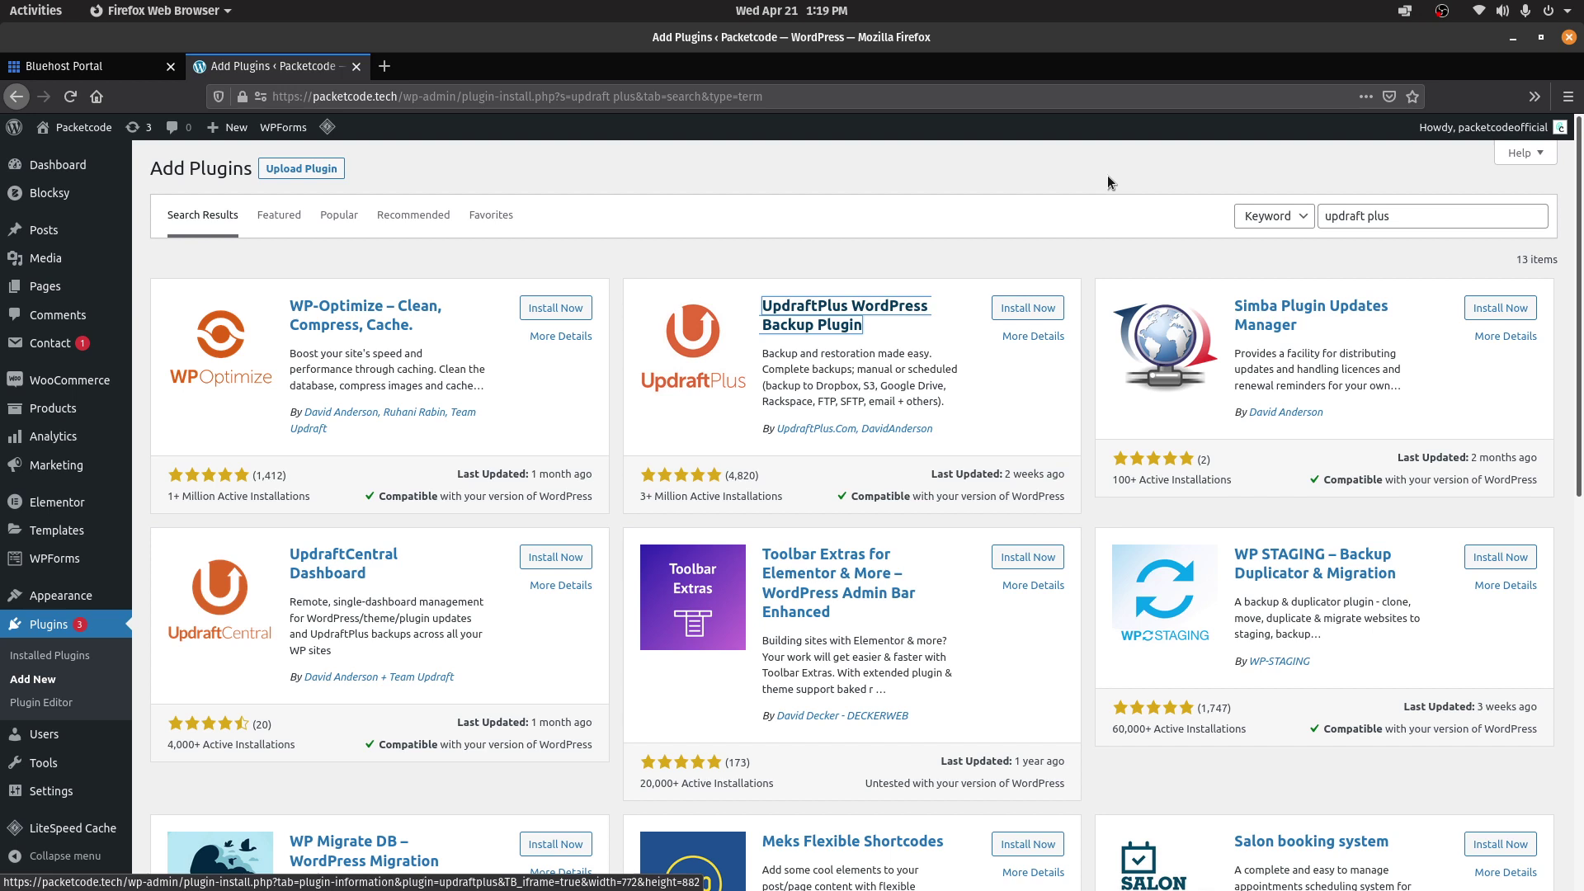
{"action": "triple_click", "coordinate": [1402, 213]}
{"action": "key", "text": "BackSpace"}
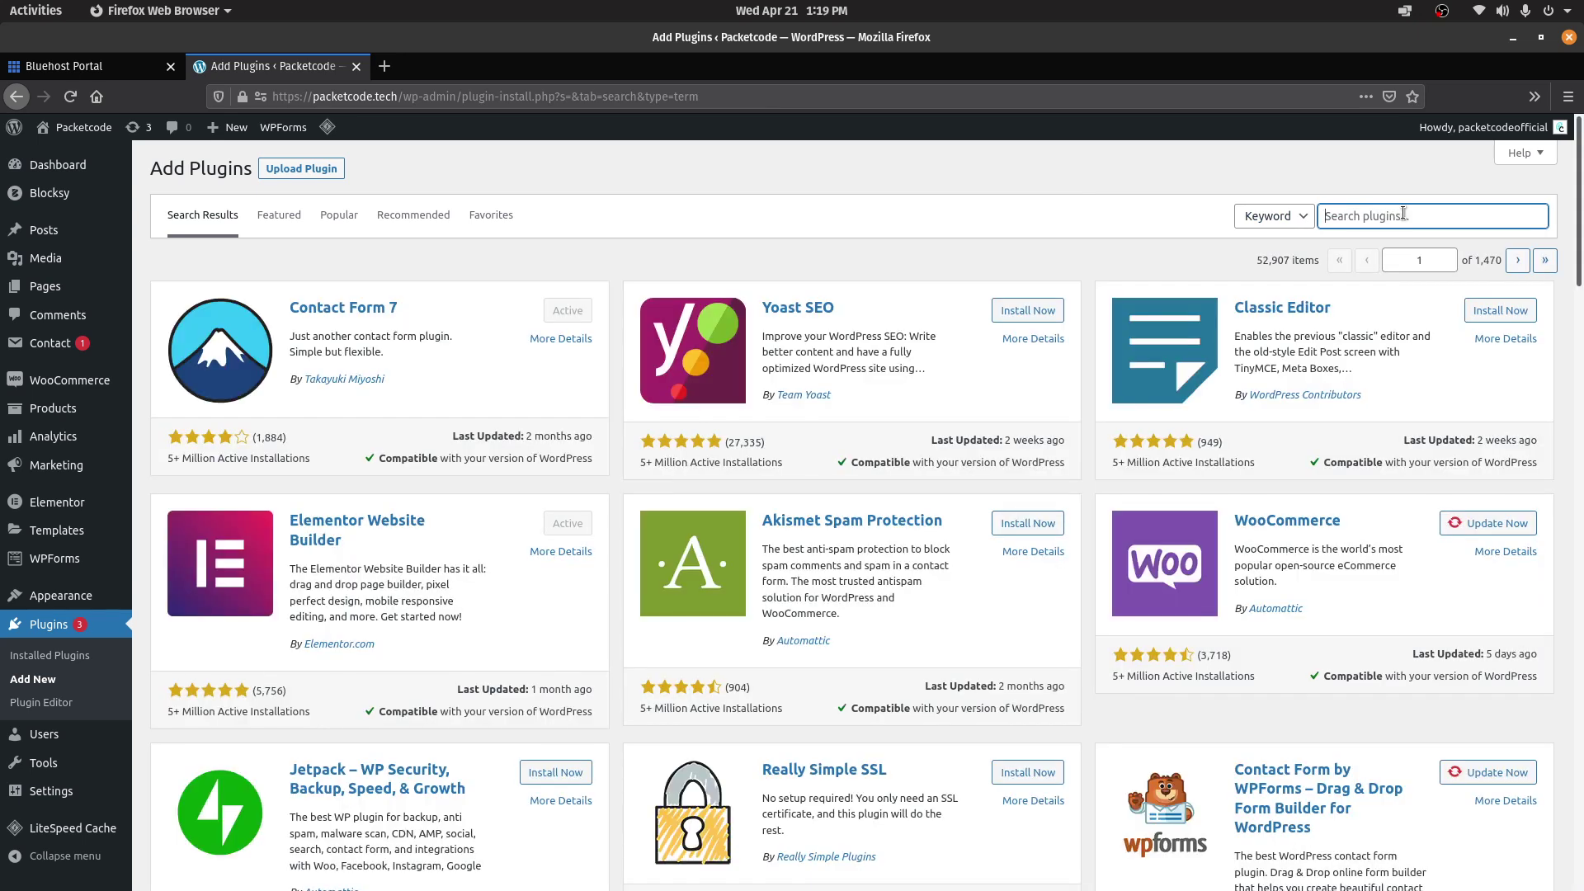
Search the plugin directory for "woocommerce", view the WooCommerce plugin details and return to the results
{"action": "type", "text": "w"}
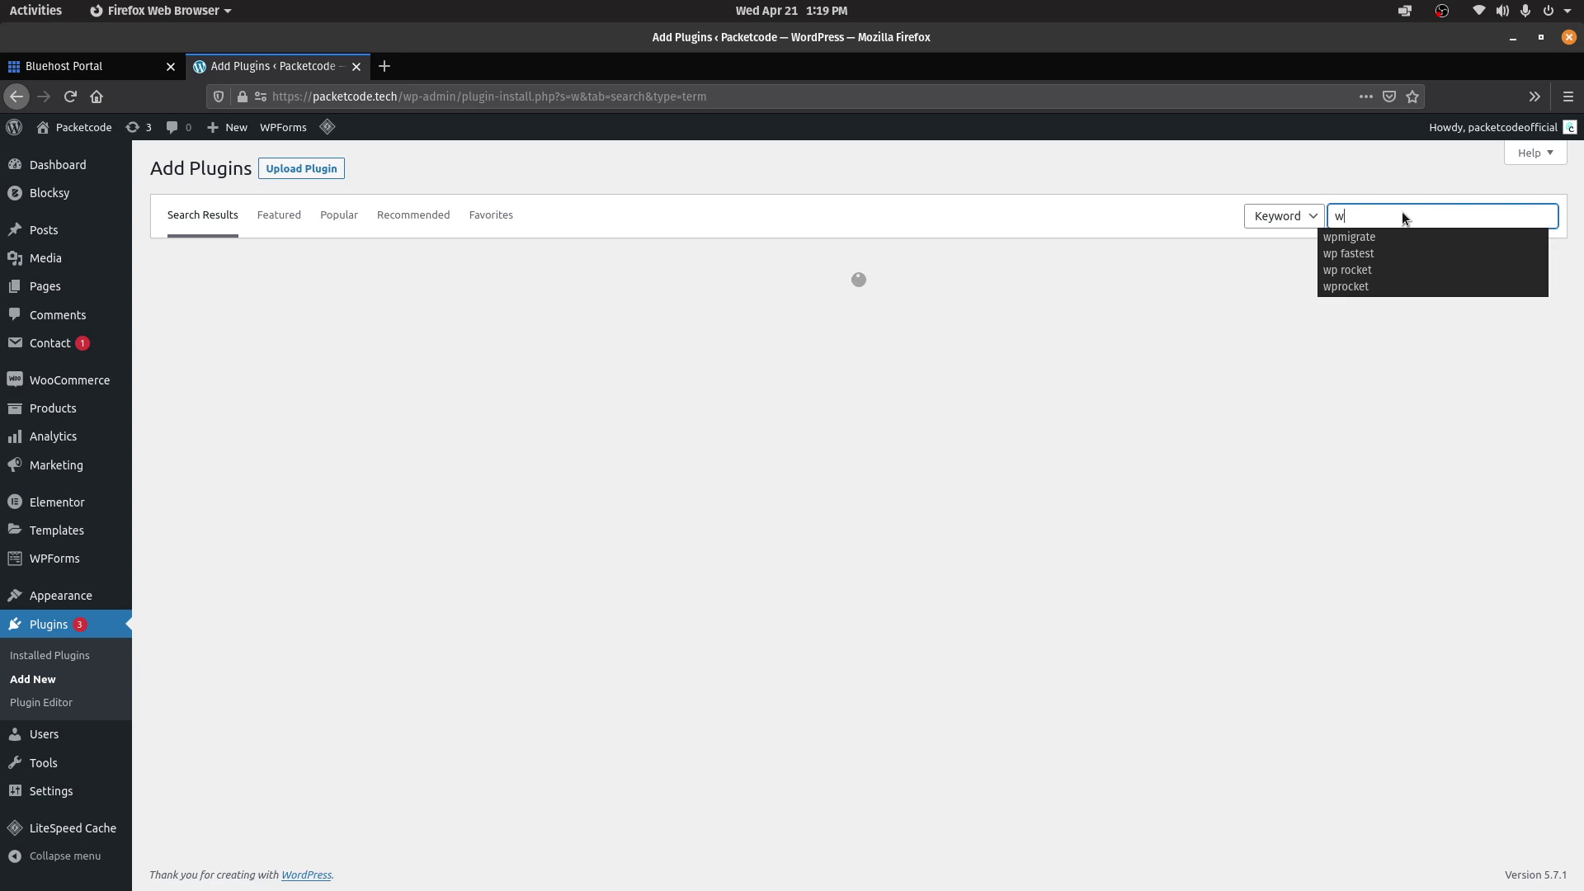
{"action": "type", "text": "oocommerce"}
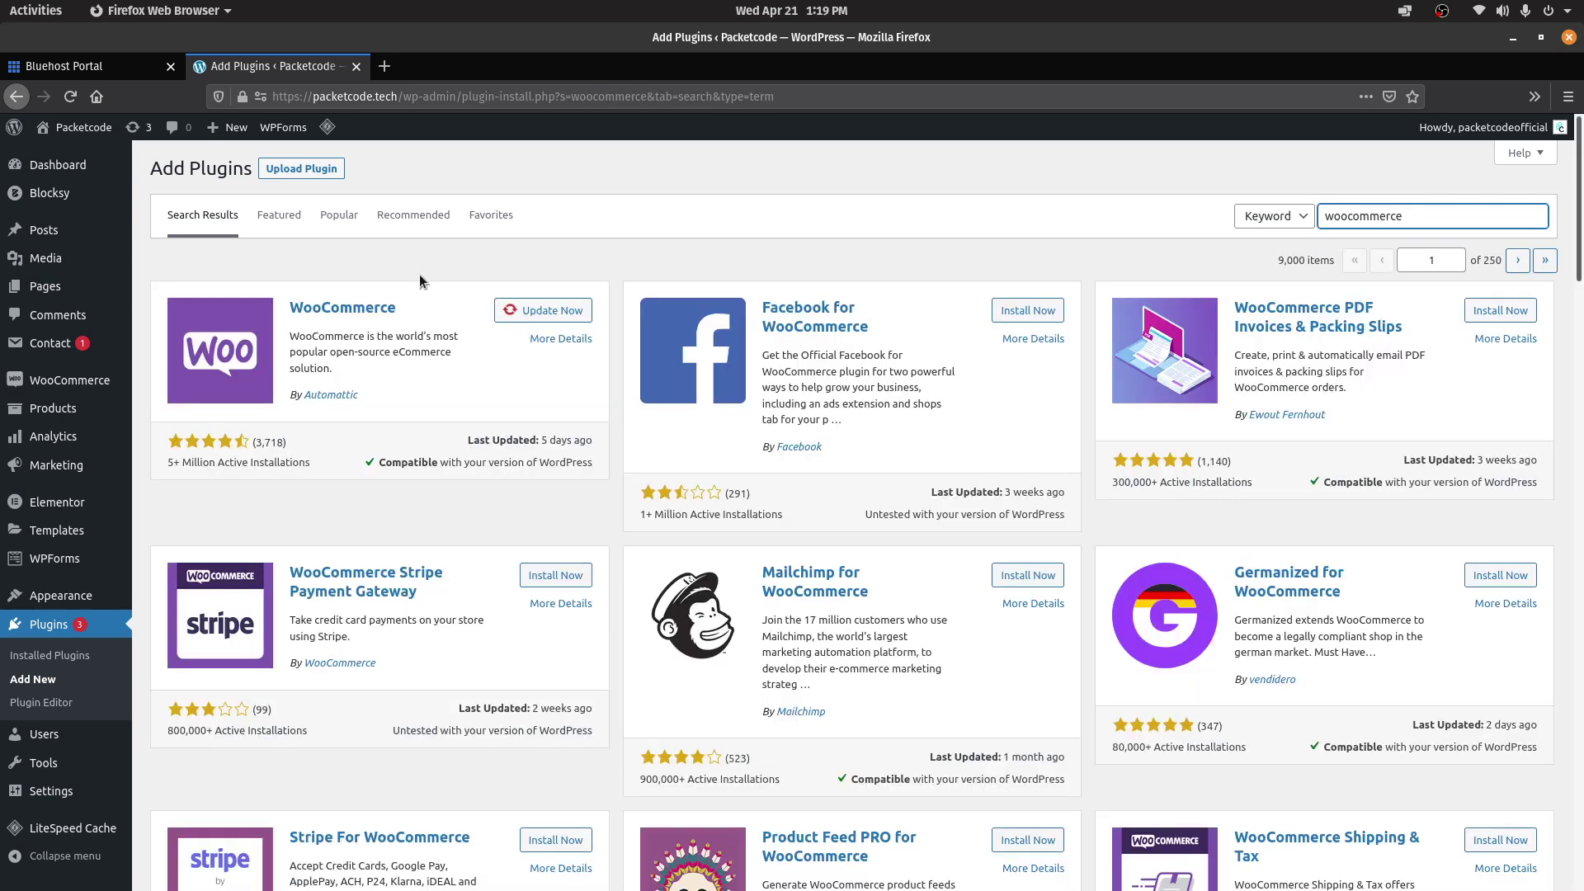
{"action": "left_click", "coordinate": [340, 305]}
{"action": "left_click", "coordinate": [363, 311]}
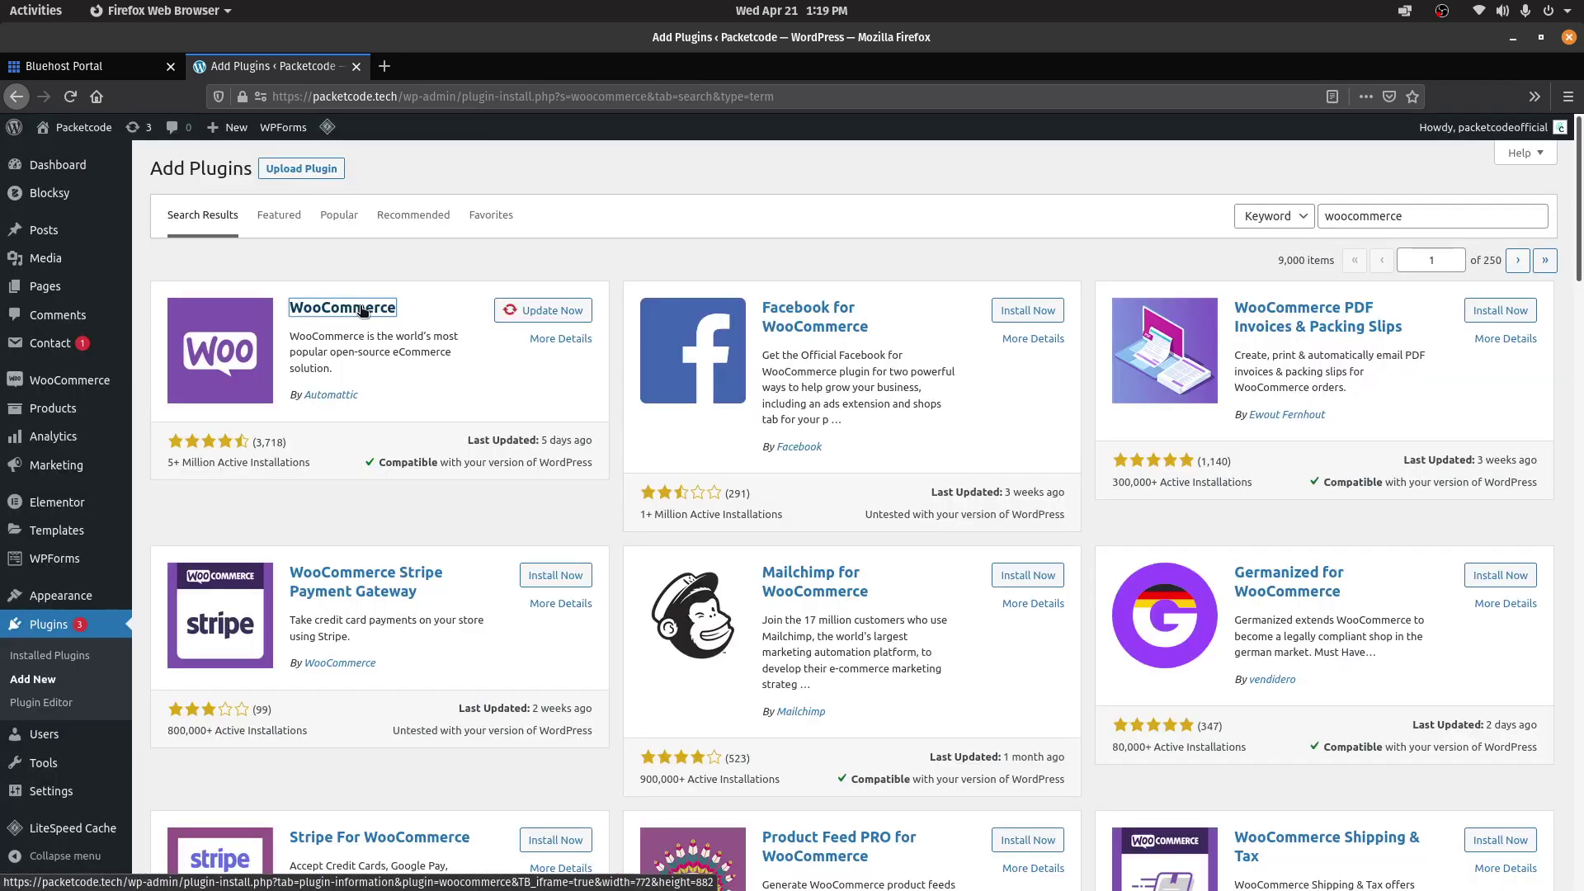
{"action": "left_click", "coordinate": [362, 310]}
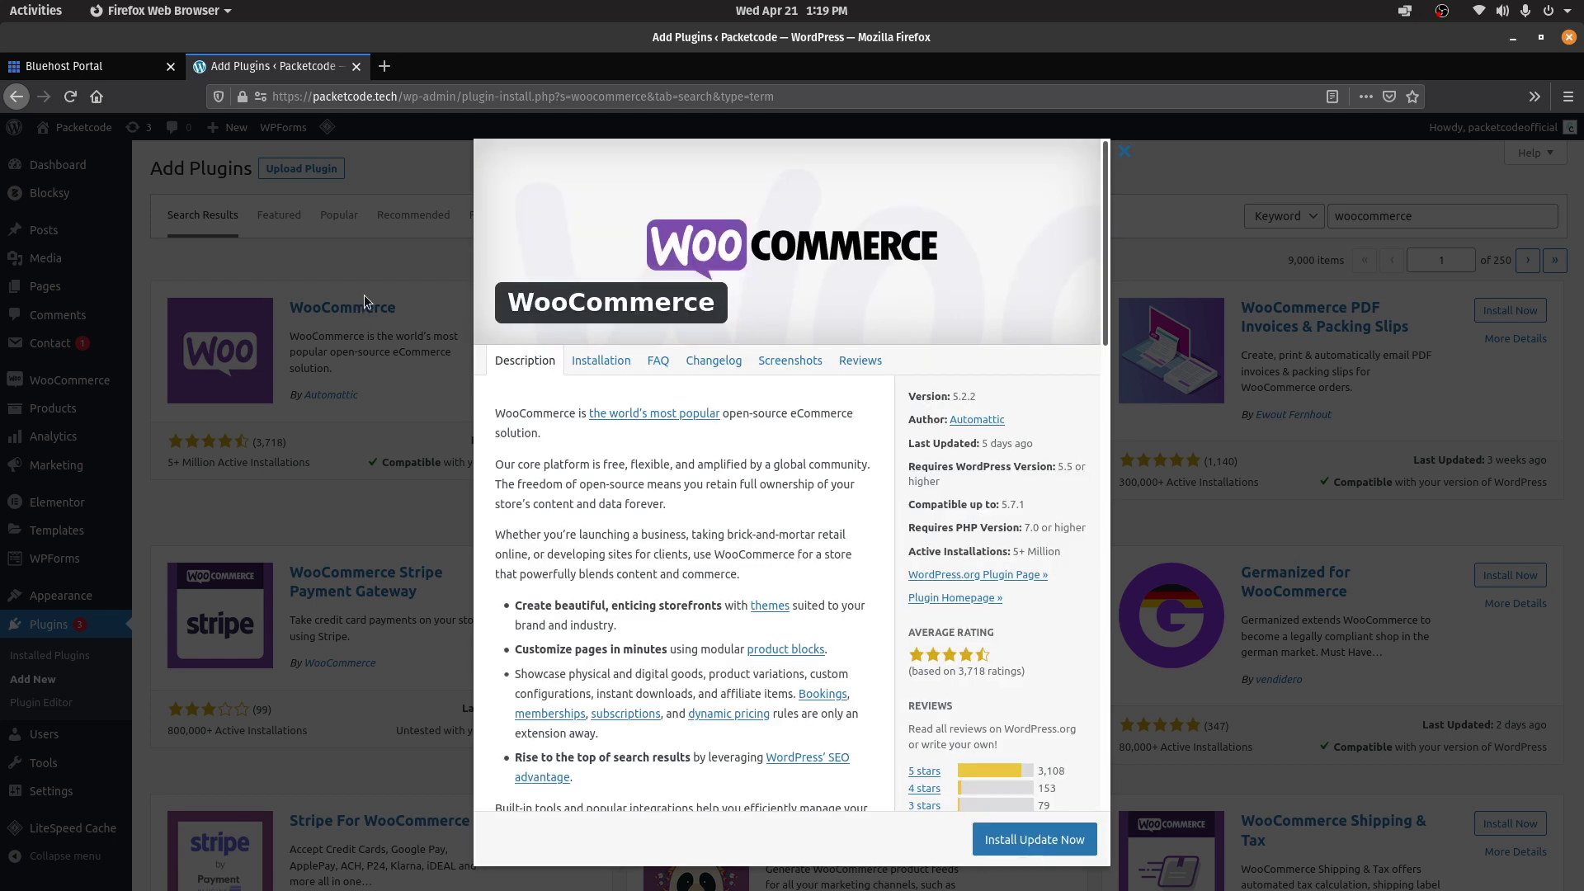
{"action": "left_click", "coordinate": [364, 294]}
Search the plugin directory for "form" to review contact form plugins, and clear the search term
{"action": "double_click", "coordinate": [1407, 216]}
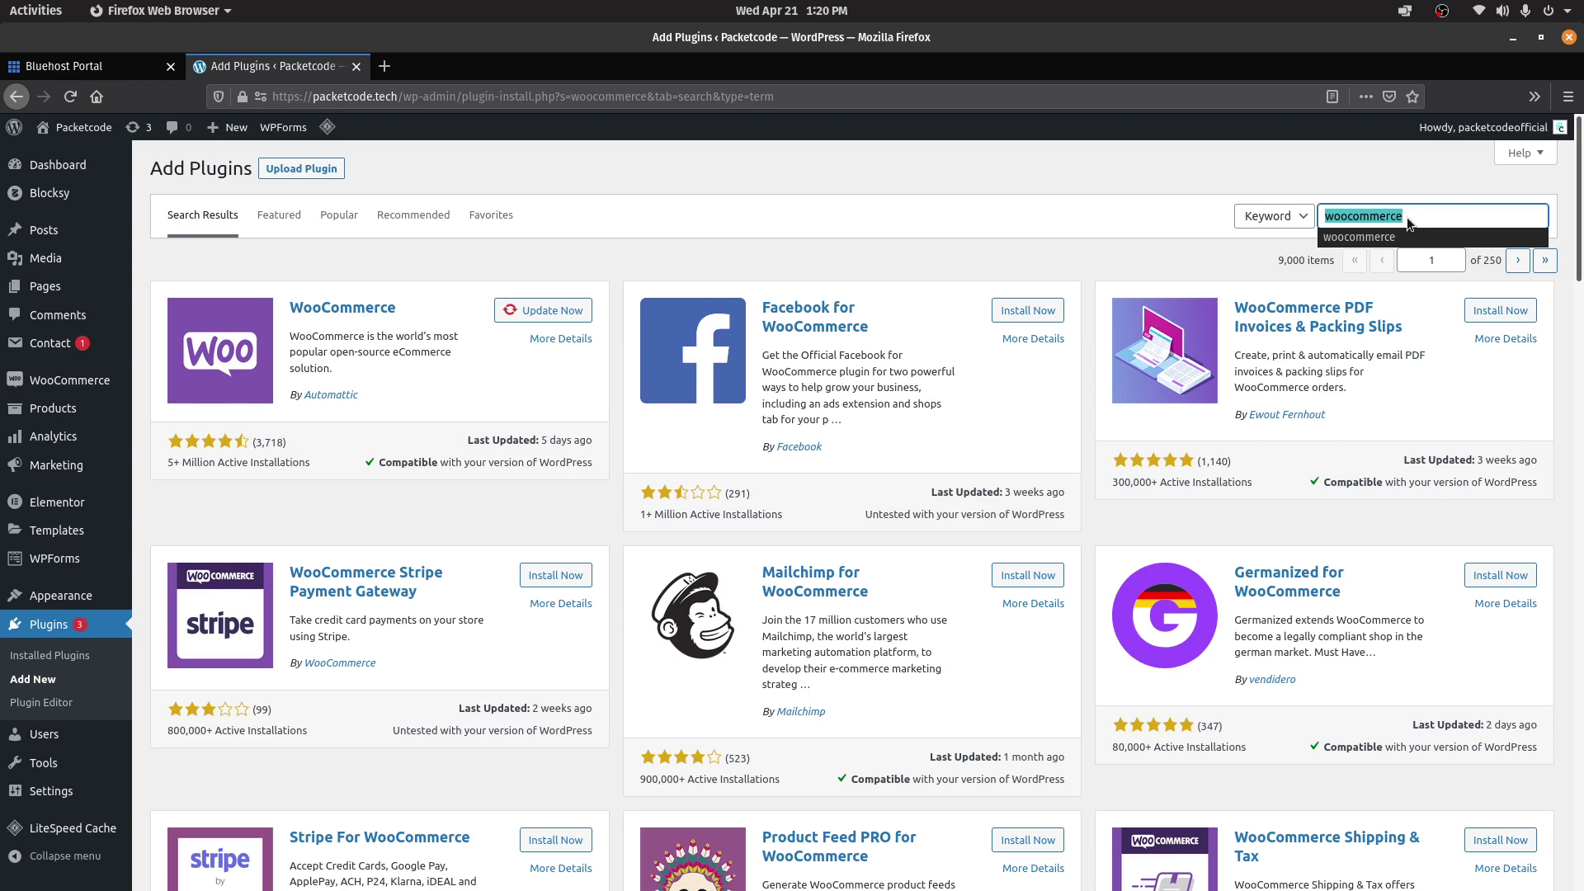
{"action": "type", "text": "form"}
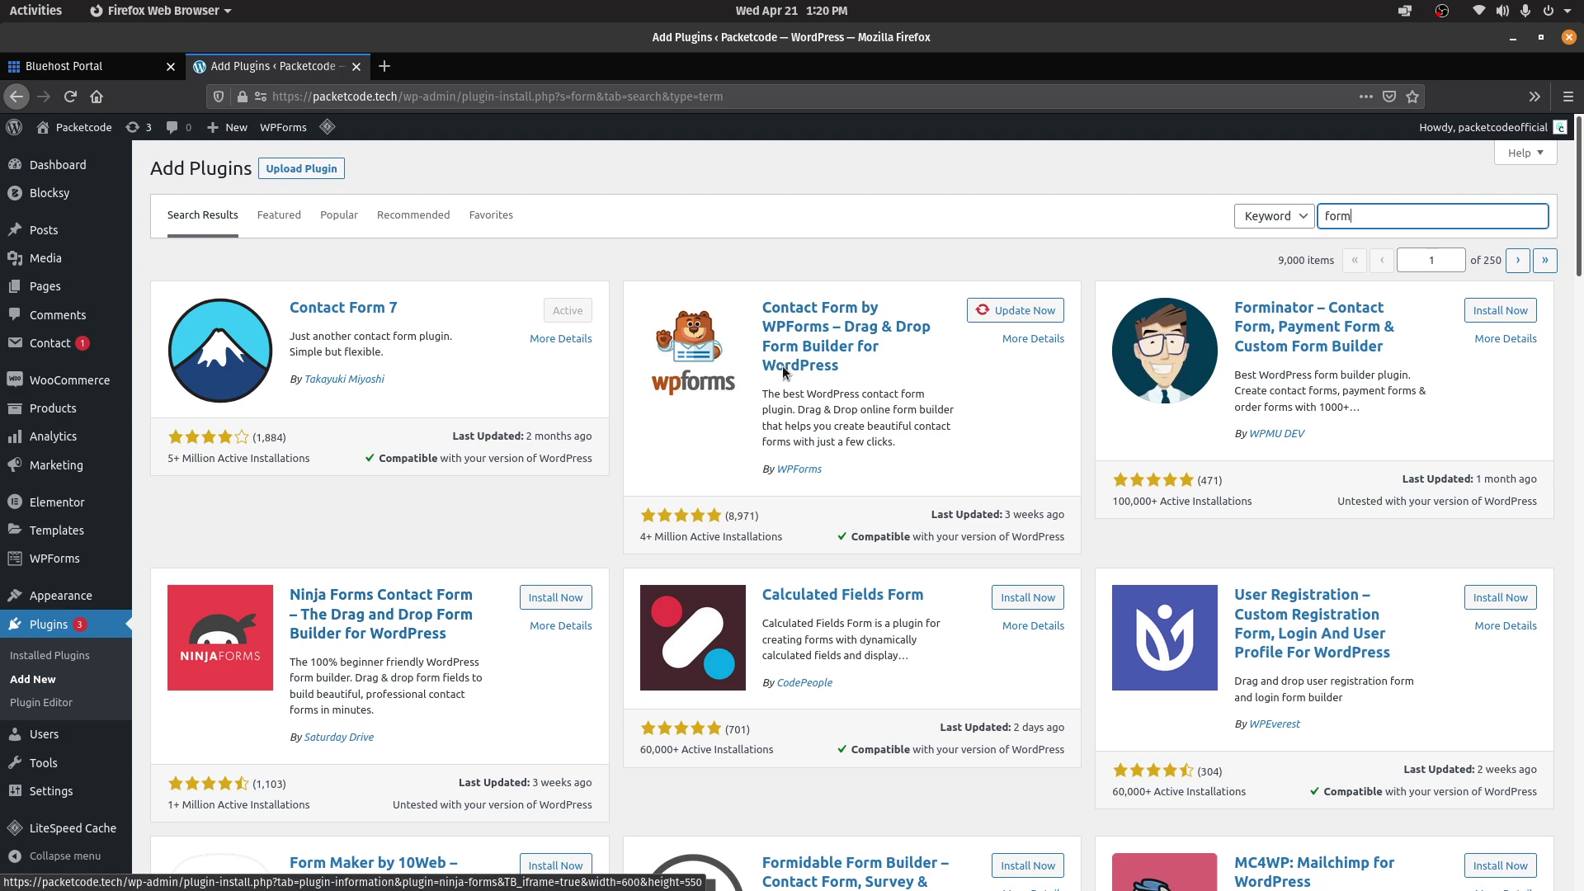
{"action": "double_click", "coordinate": [1357, 213]}
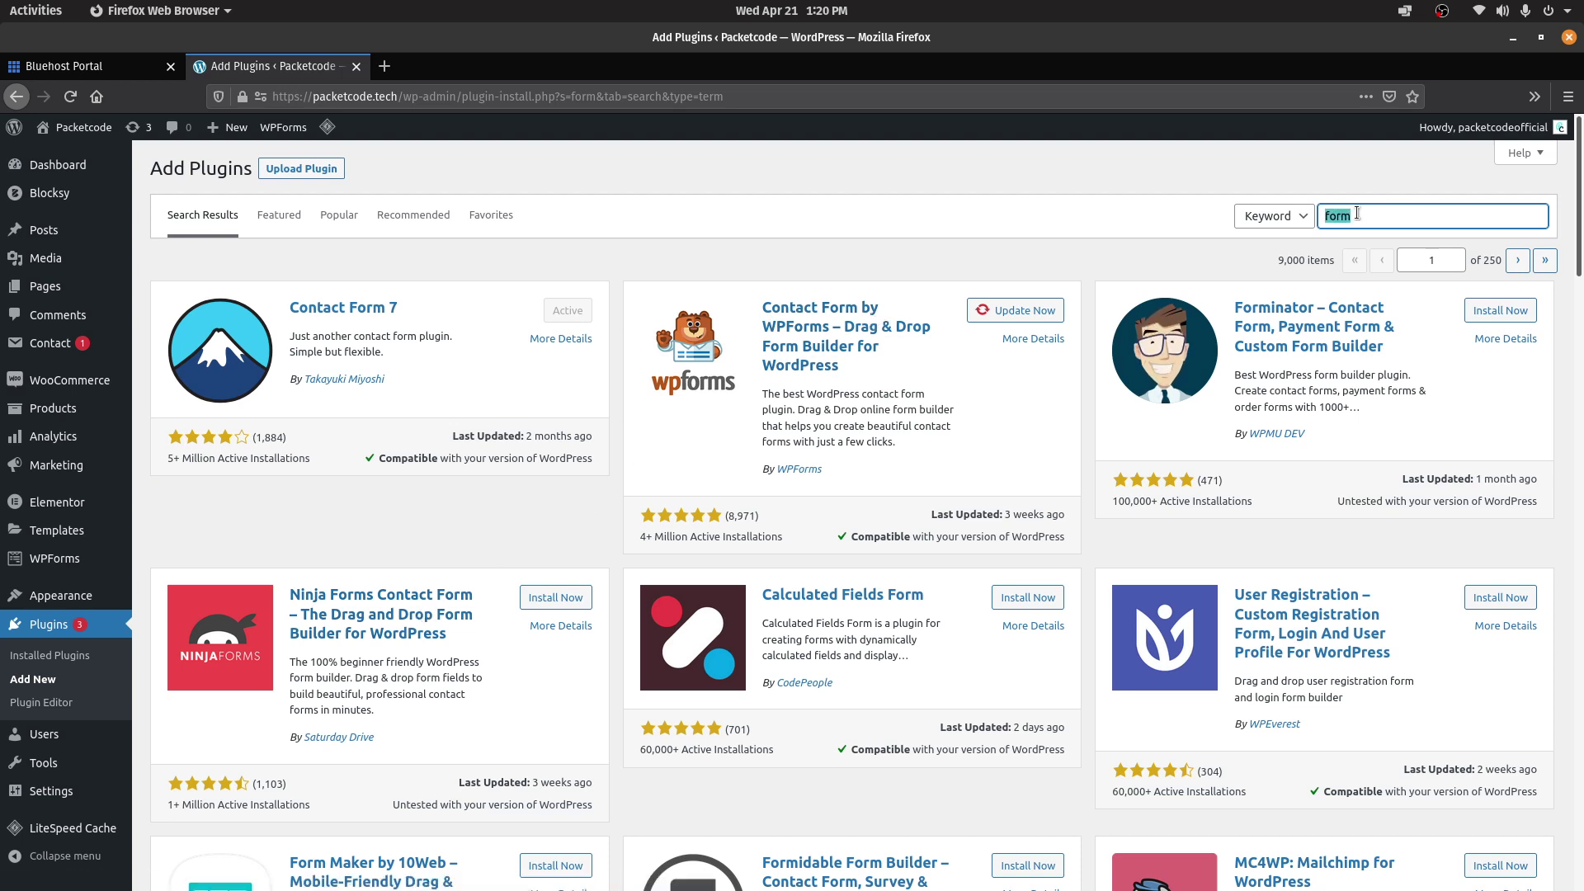
{"action": "key", "text": "BackSpace"}
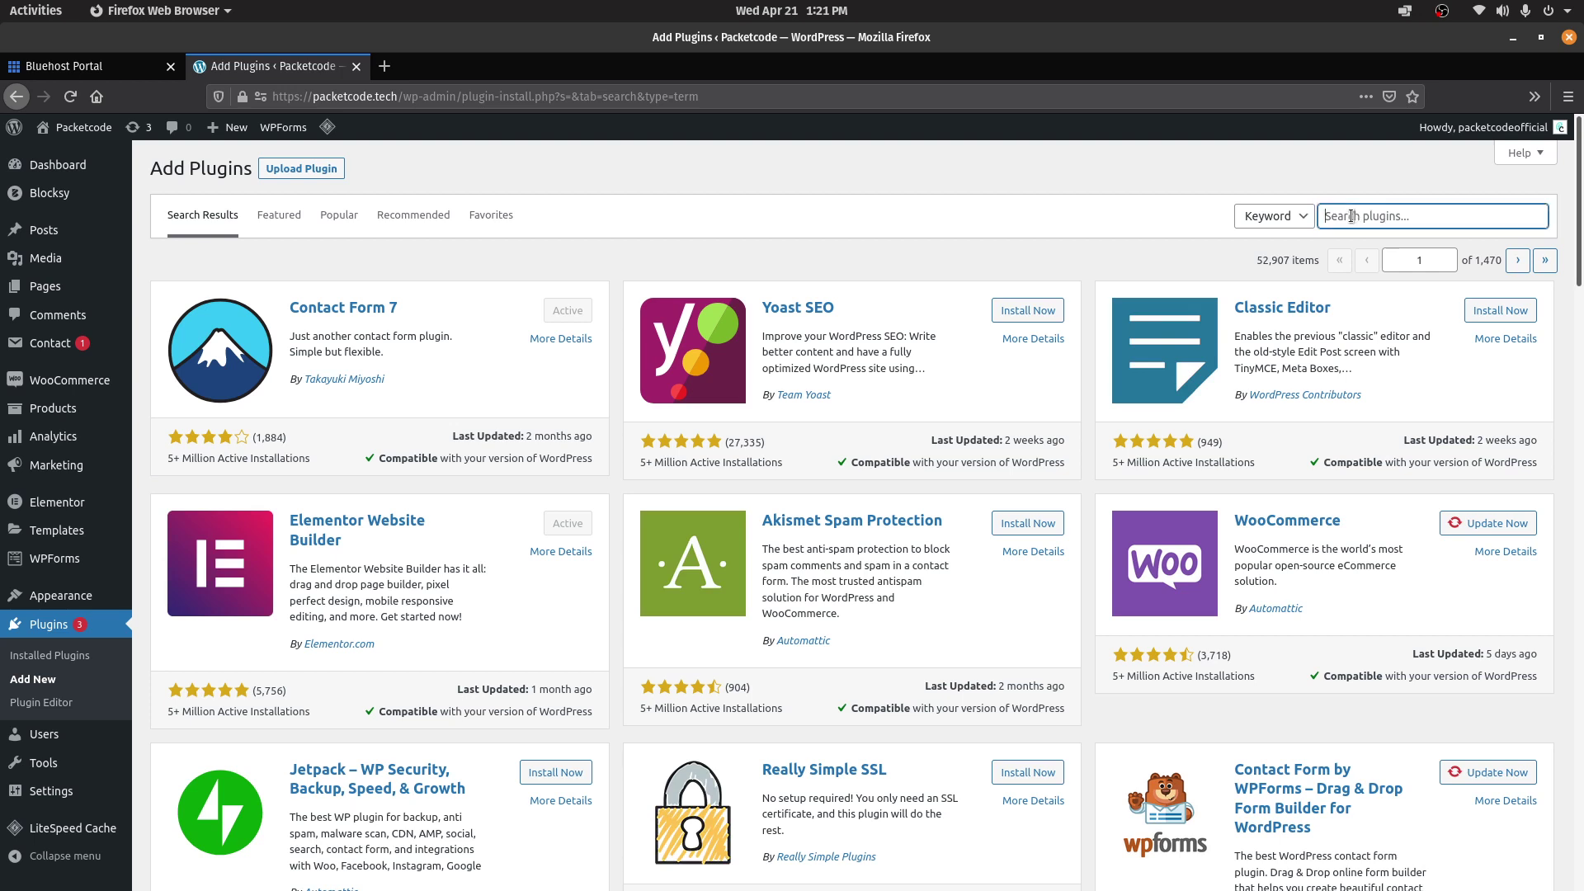
Search the plugin directory for "disqus" to review comment system plugins, and clear the search term
{"action": "type", "text": "disqus"}
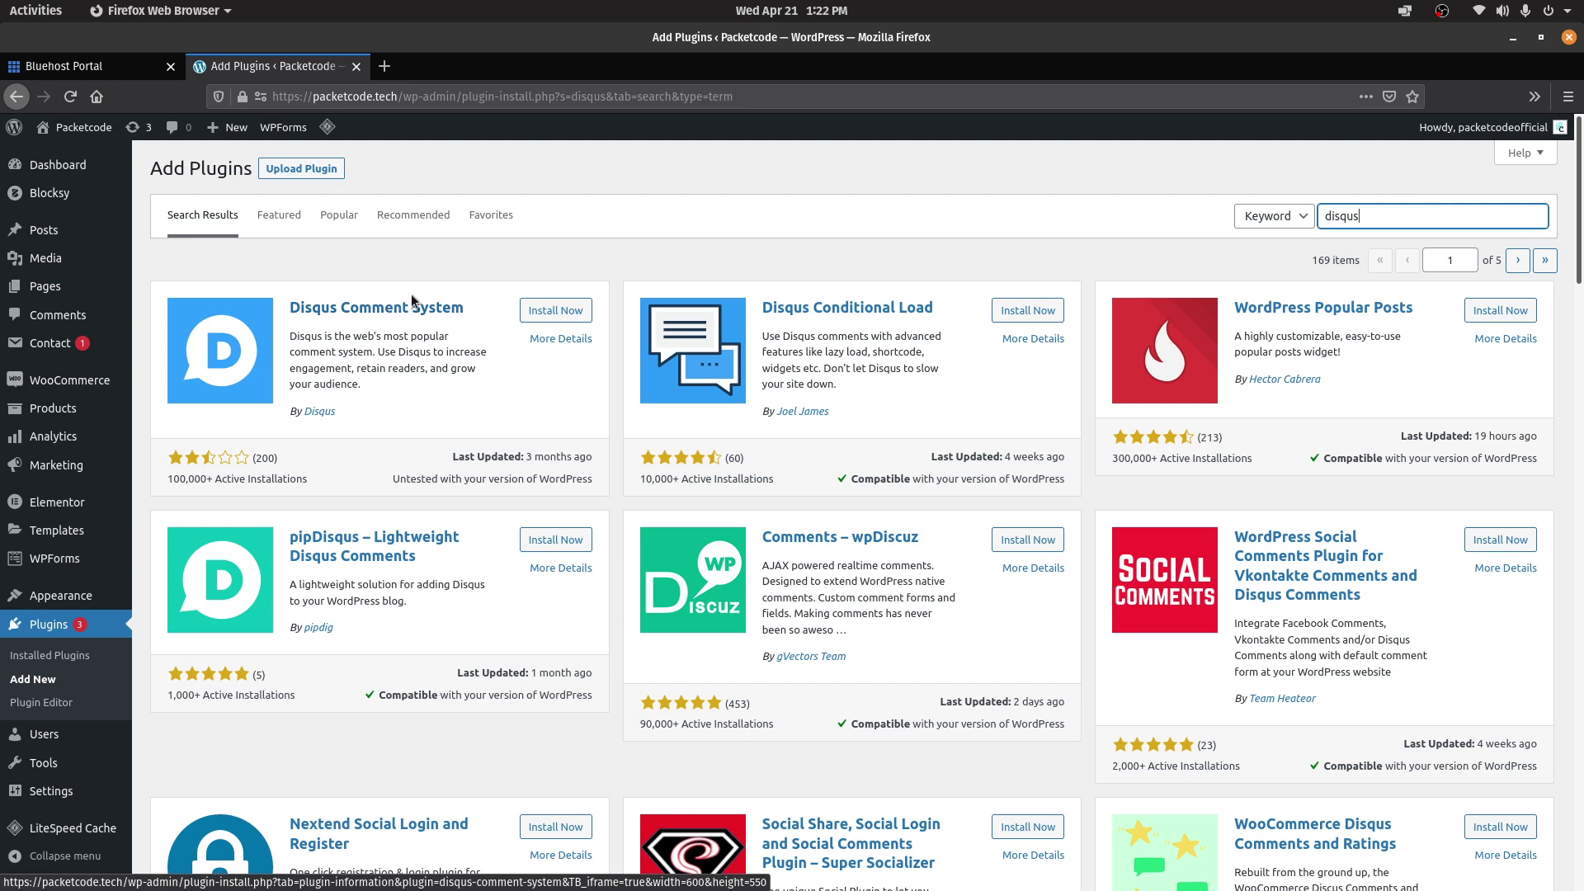
{"action": "left_click_drag", "start_coordinate": [1580, 209], "coordinate": [1582, 146]}
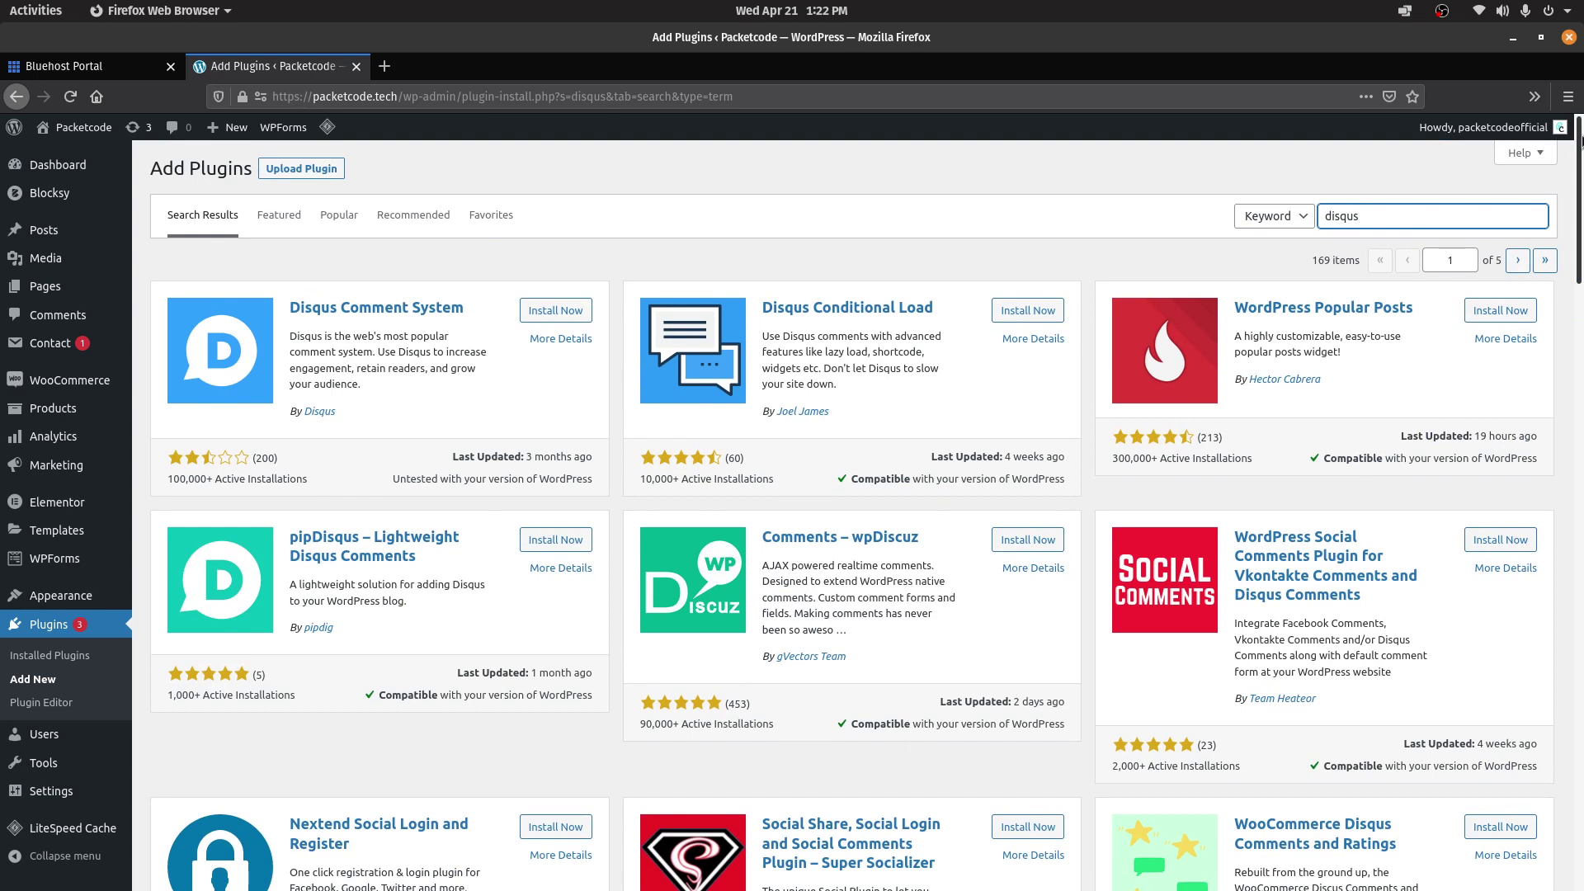
{"action": "double_click", "coordinate": [1384, 216]}
{"action": "key", "text": "BackSpace"}
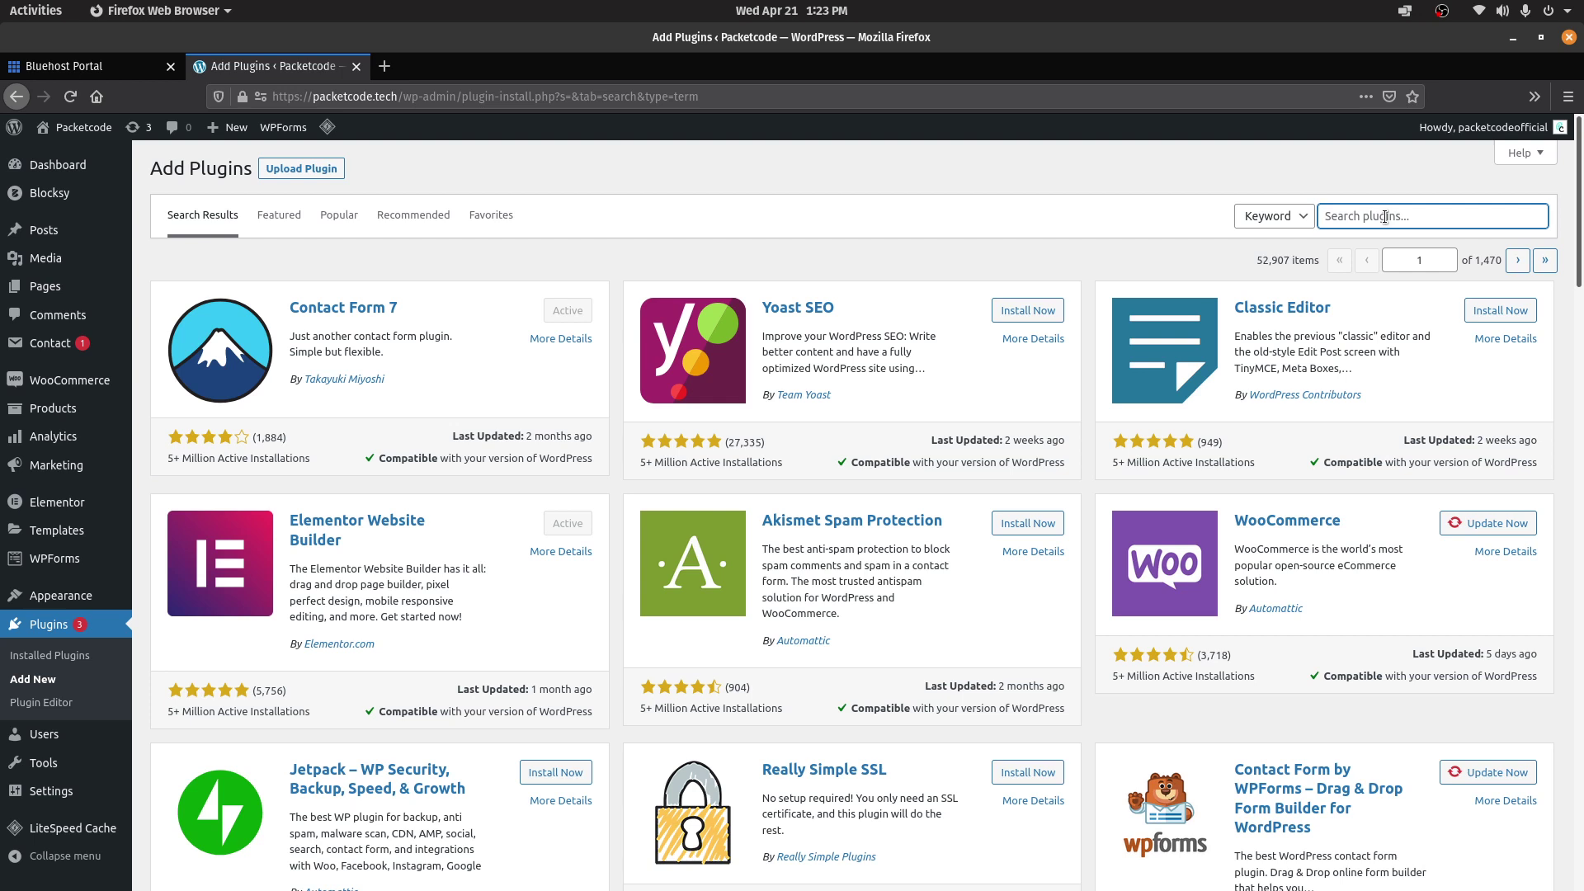
Search the plugin directory for "all in one wp migration" to review migration plugins, and clear the search term
{"action": "type", "text": "all"}
{"action": "type", "text": " in on =e"}
{"action": "key", "text": "BackSpace"}
{"action": "key", "text": "BackSpace"}
{"action": "type", "text": "e wp migration"}
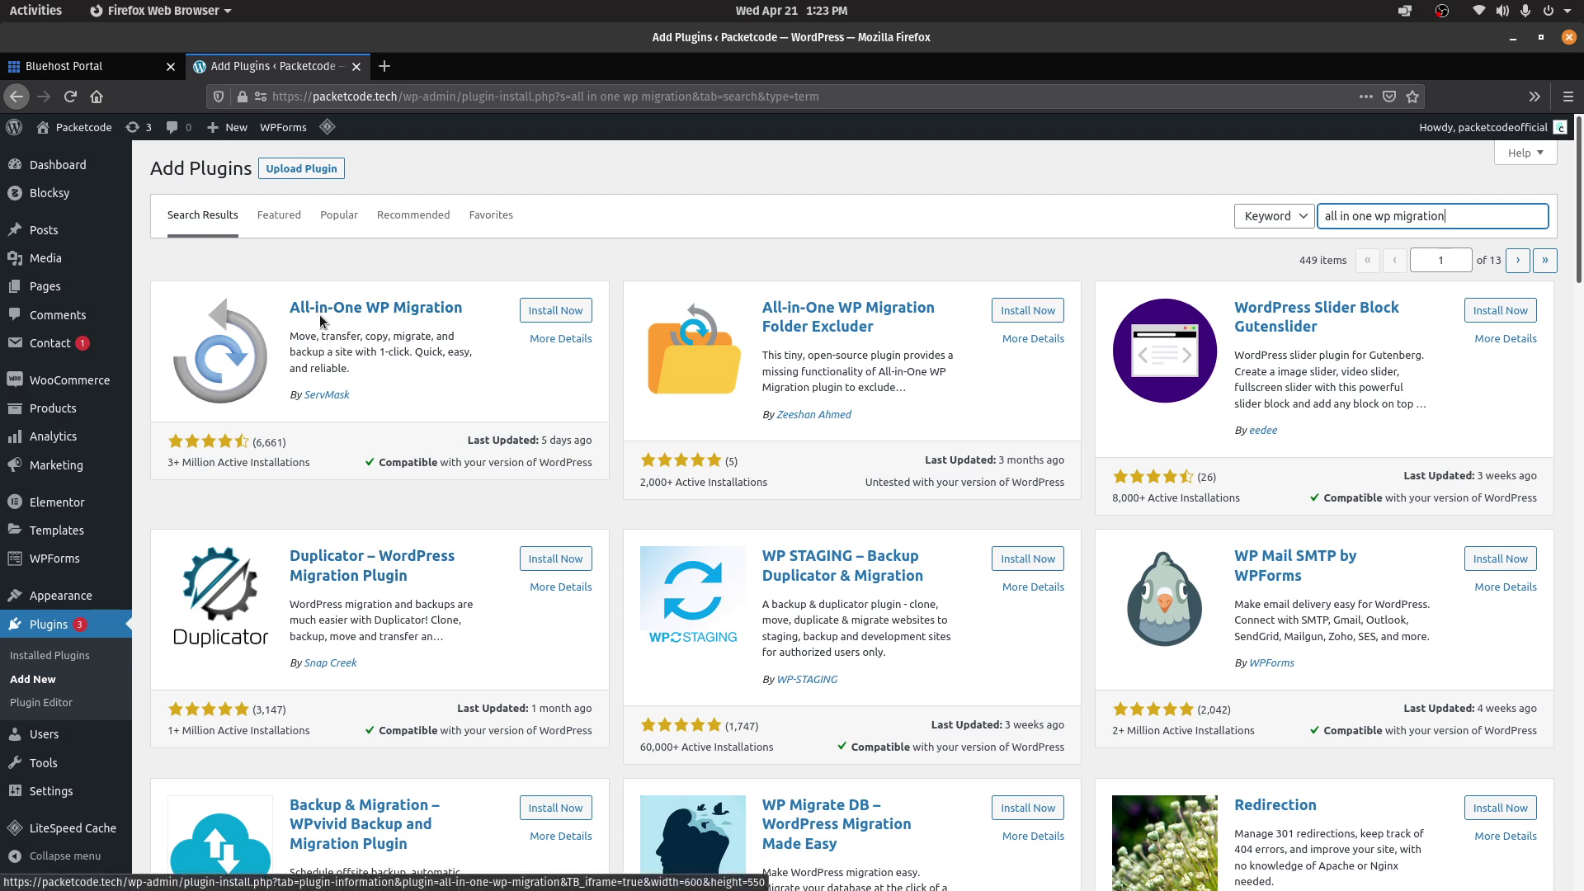
{"action": "triple_click", "coordinate": [1473, 216]}
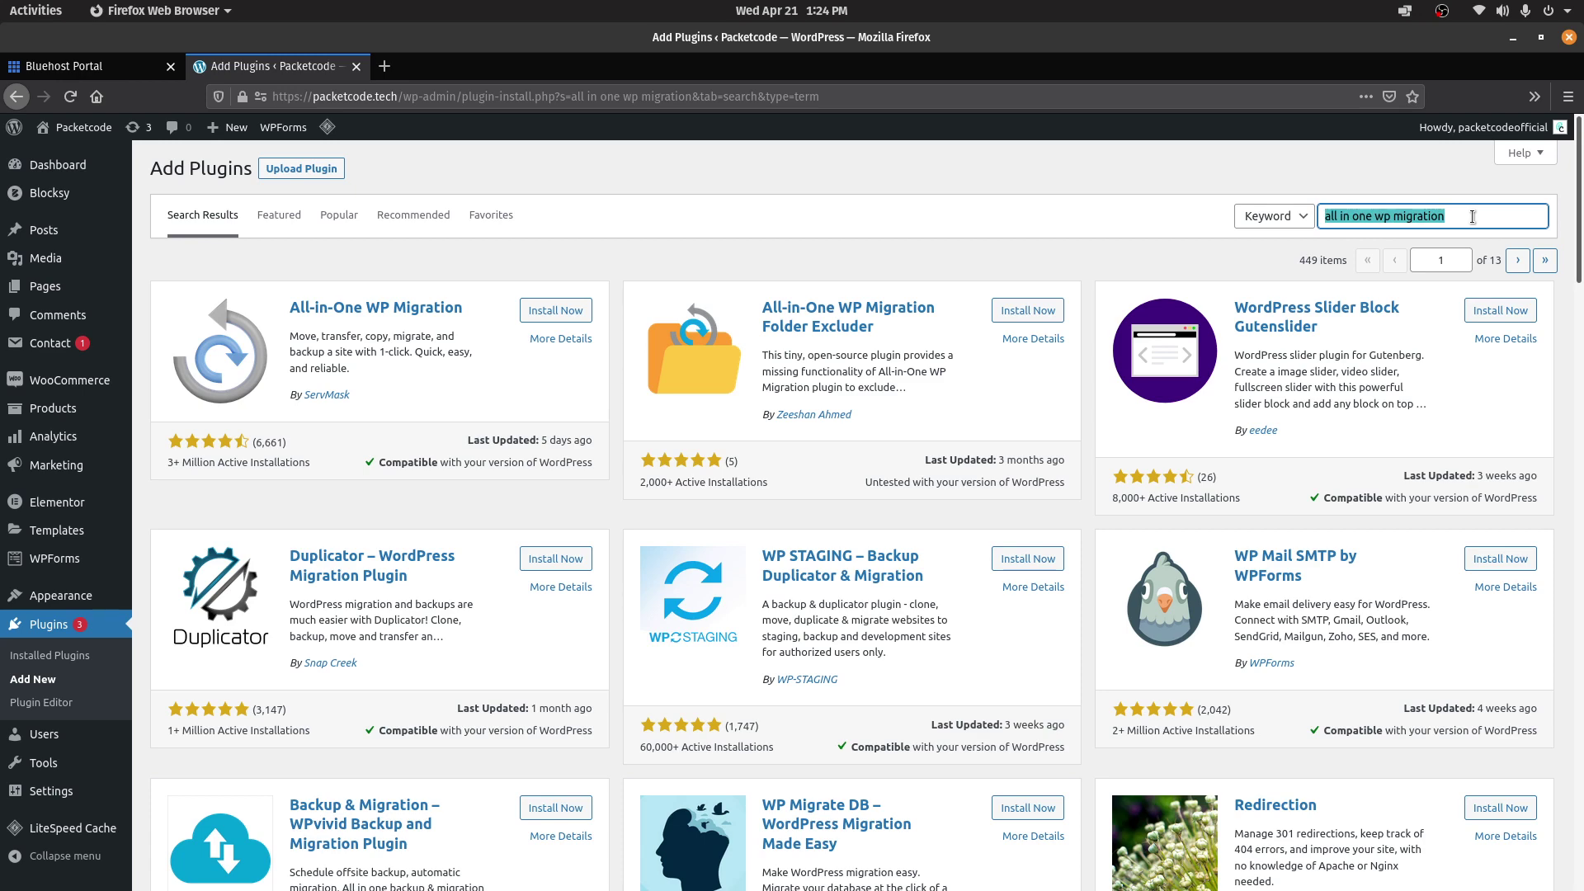
{"action": "key", "text": "BackSpace"}
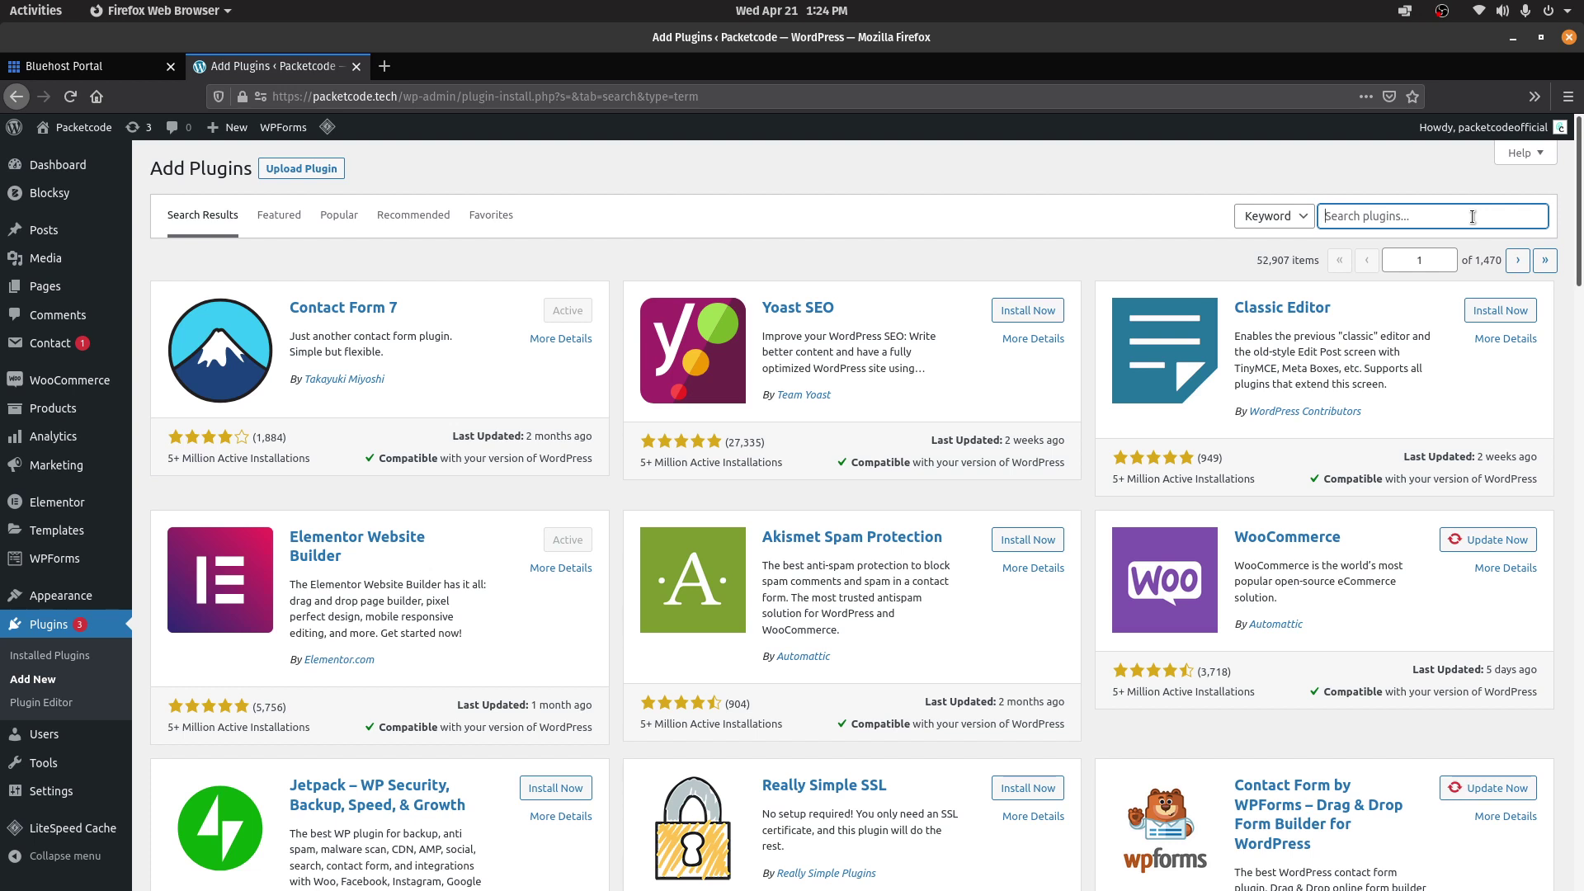
Search the plugin directory for "google analytics" and examine the results, including the Google Analytics Dashboard Plugin by MonsterInsights
{"action": "type", "text": "google analytics"}
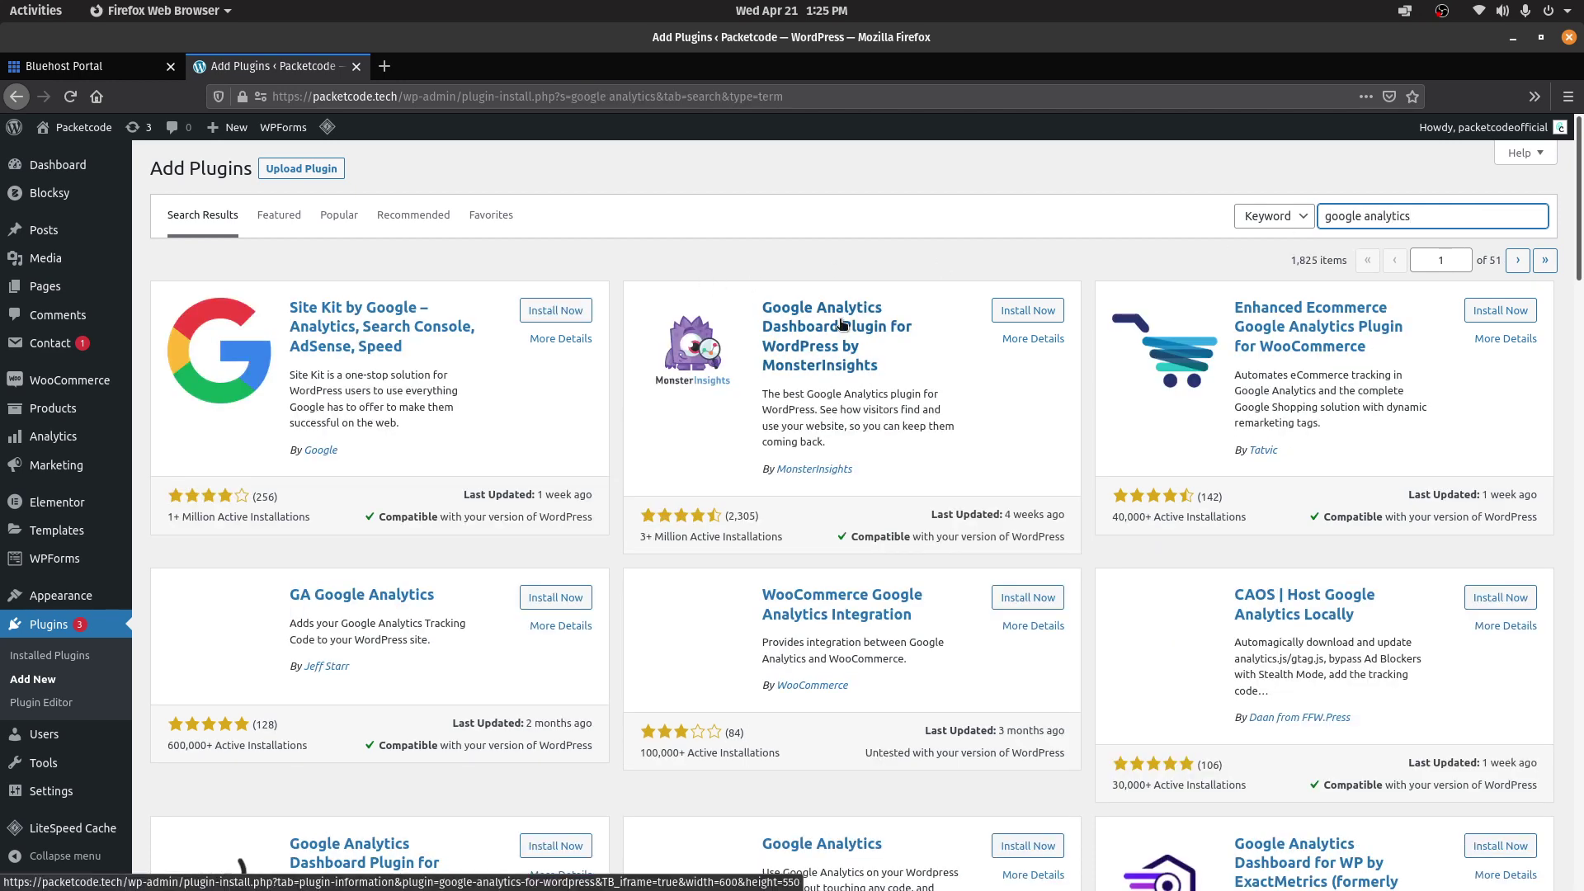
{"action": "scroll", "coordinate": [1554, 217], "scroll_direction": "down", "scroll_amount": 5}
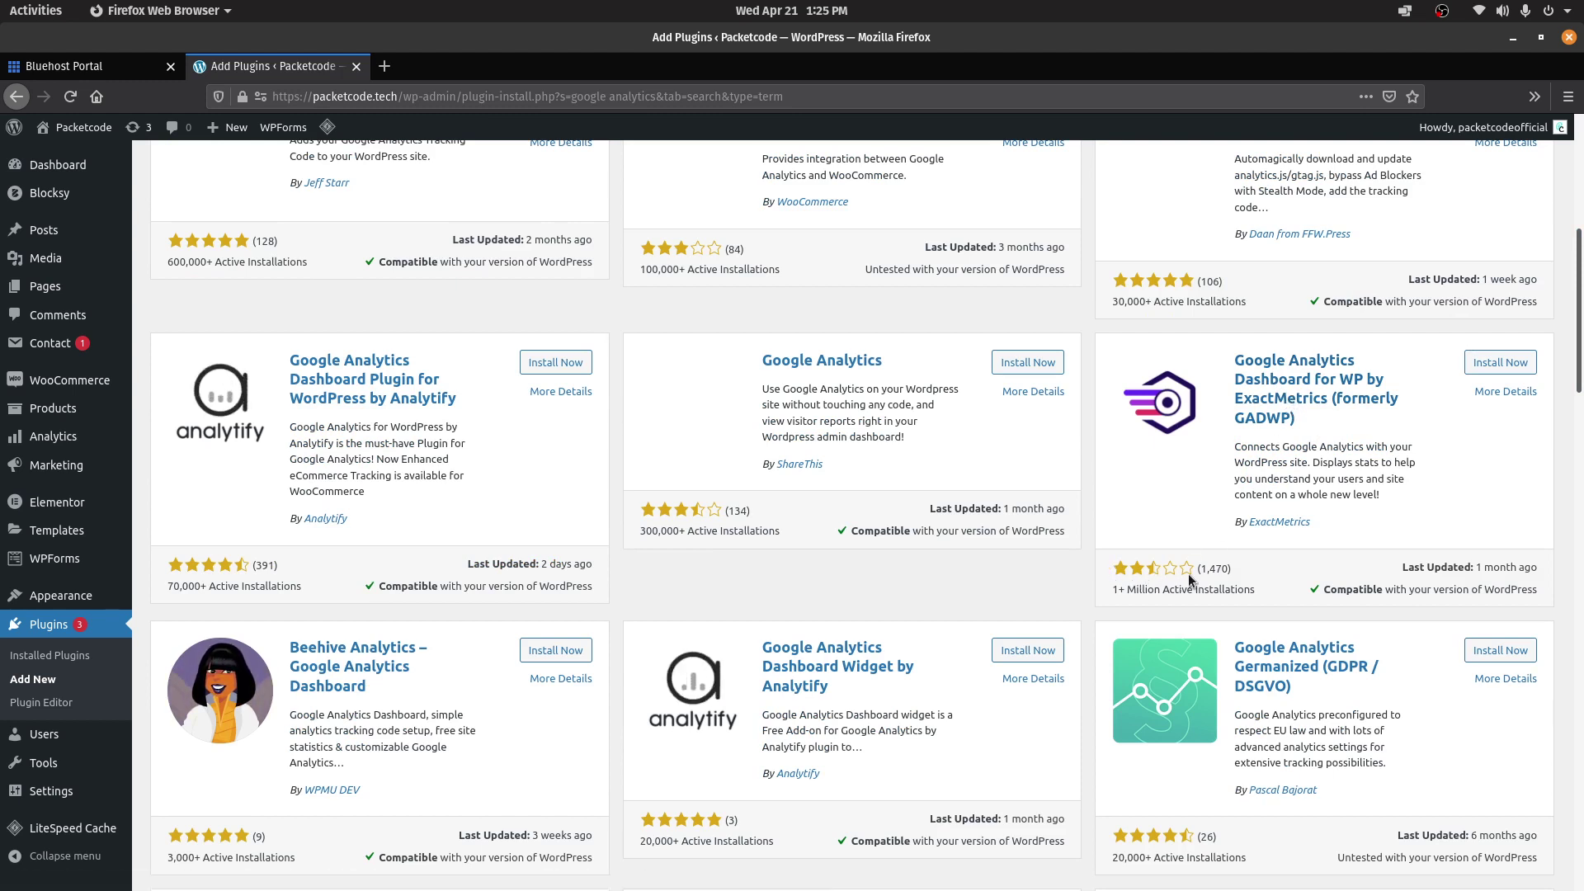
{"action": "scroll", "coordinate": [1194, 568], "scroll_direction": "down", "scroll_amount": 1}
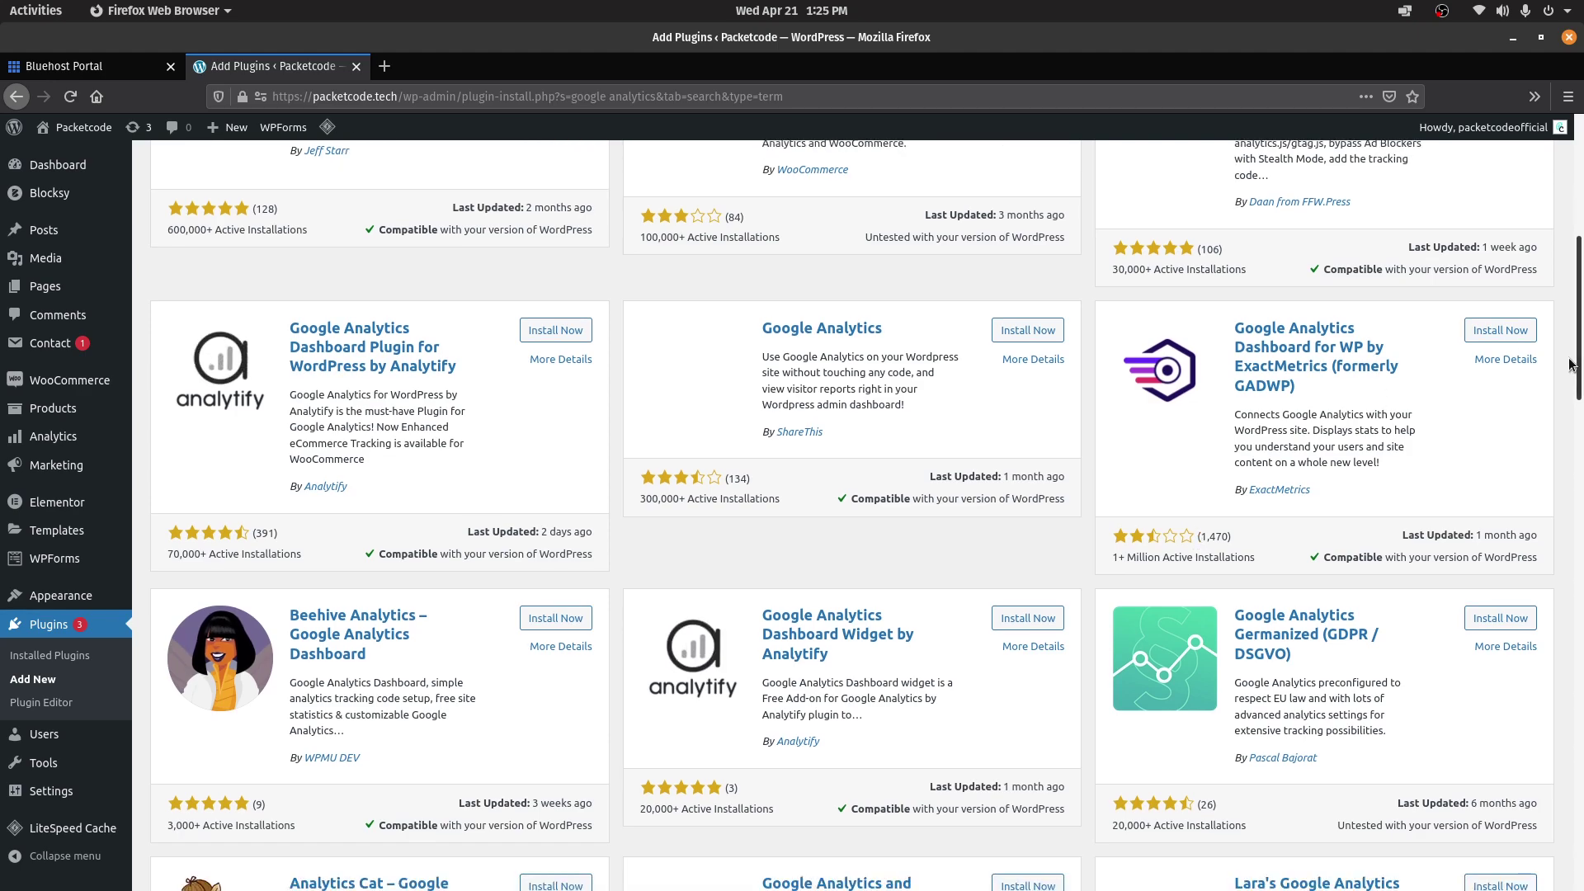
{"action": "scroll", "coordinate": [990, 454], "scroll_direction": "up", "scroll_amount": 10}
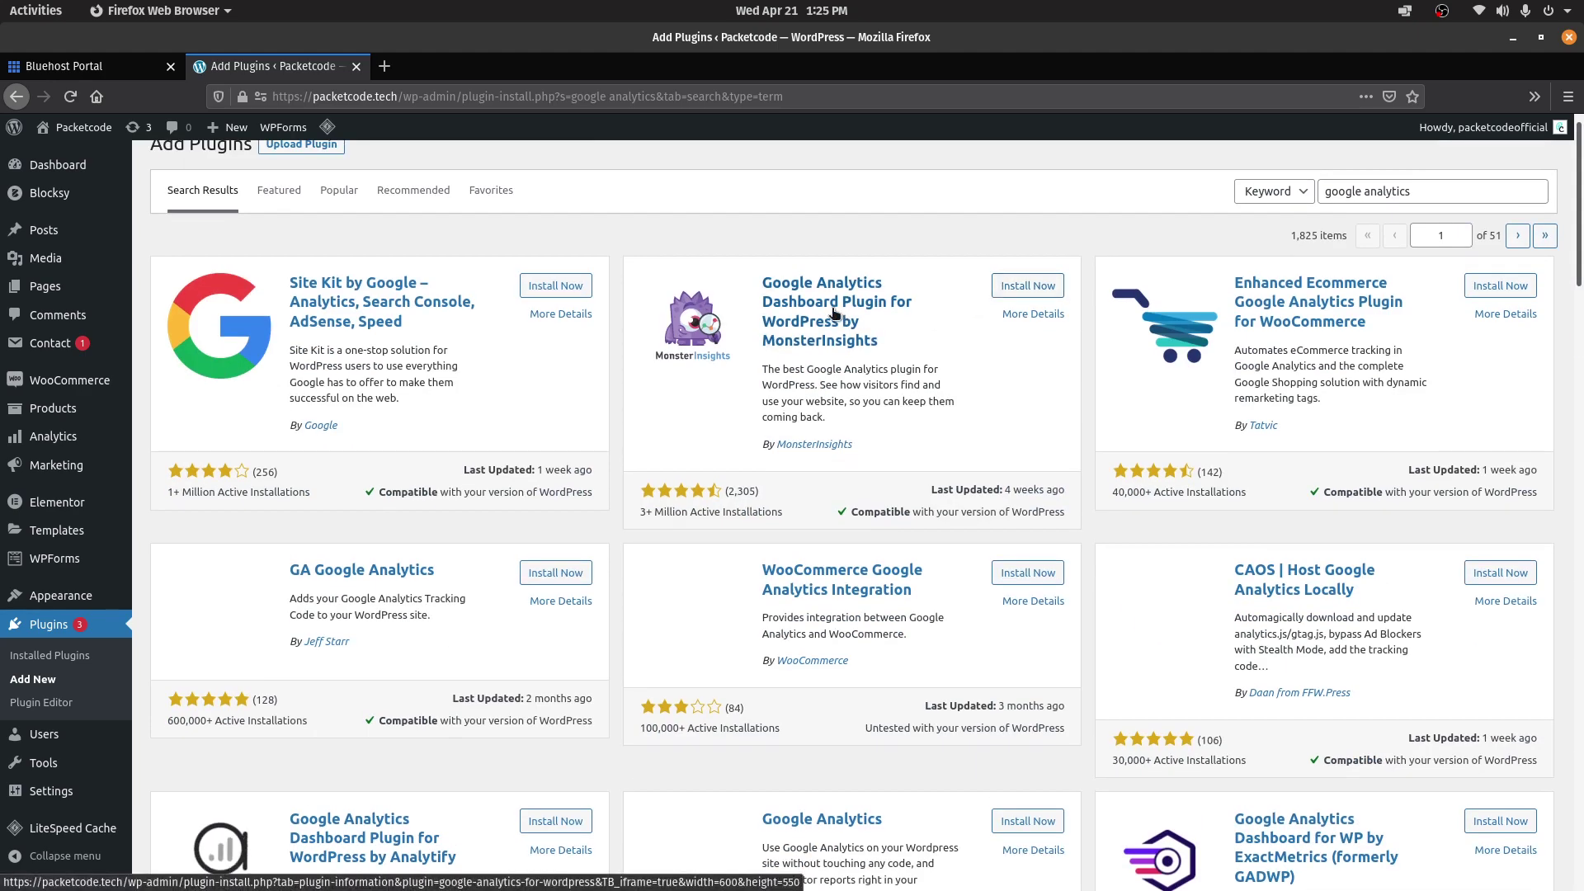
{"action": "left_click", "coordinate": [833, 313]}
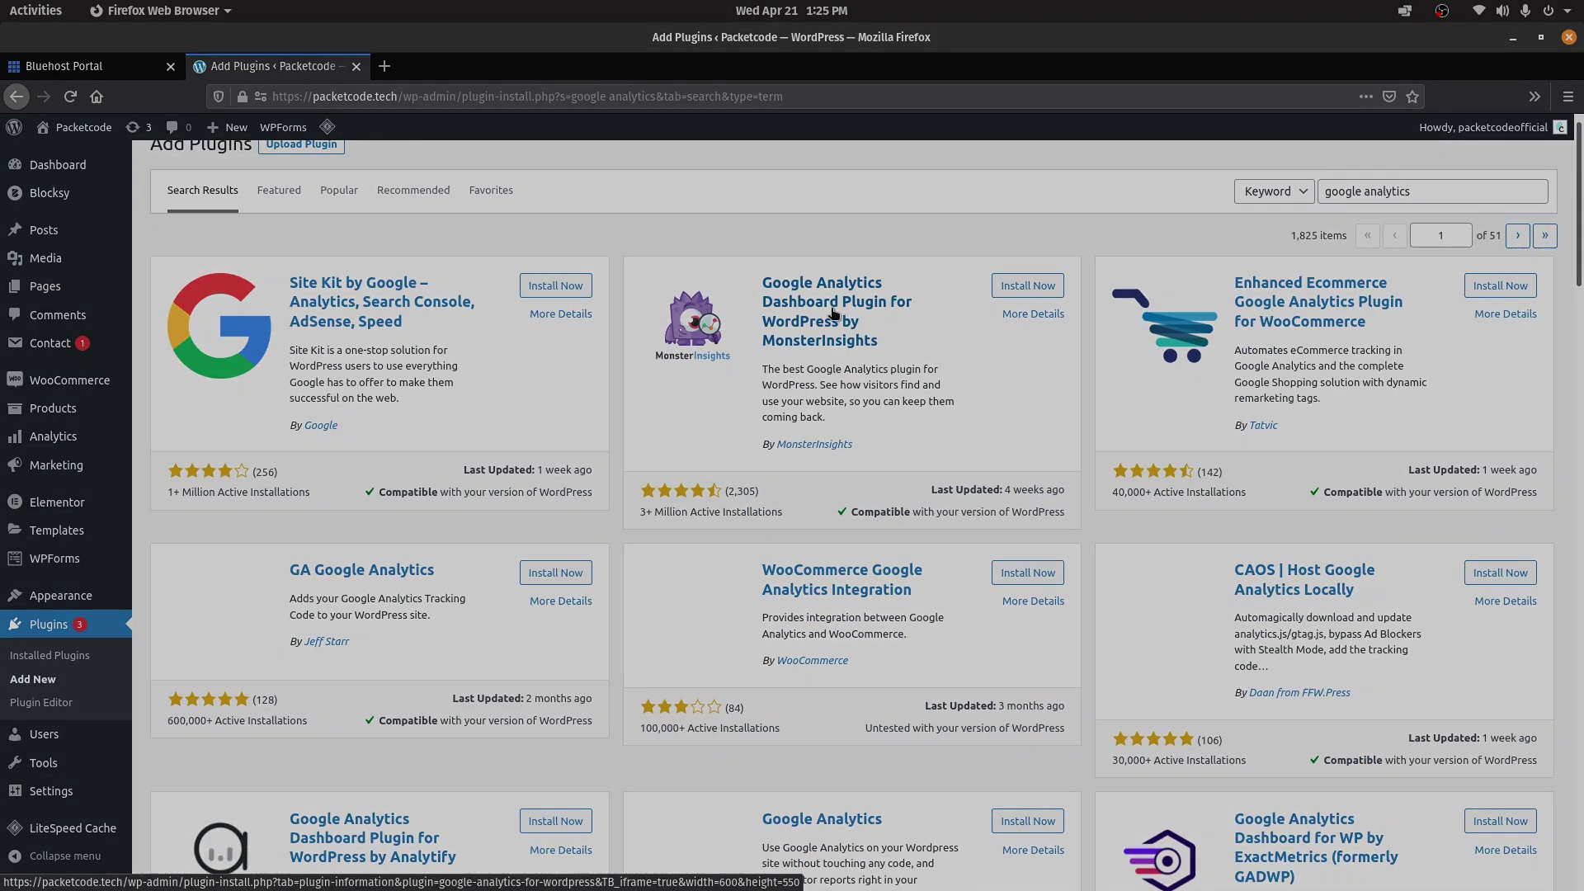
{"action": "scroll", "coordinate": [810, 259], "scroll_direction": "up", "scroll_amount": 1}
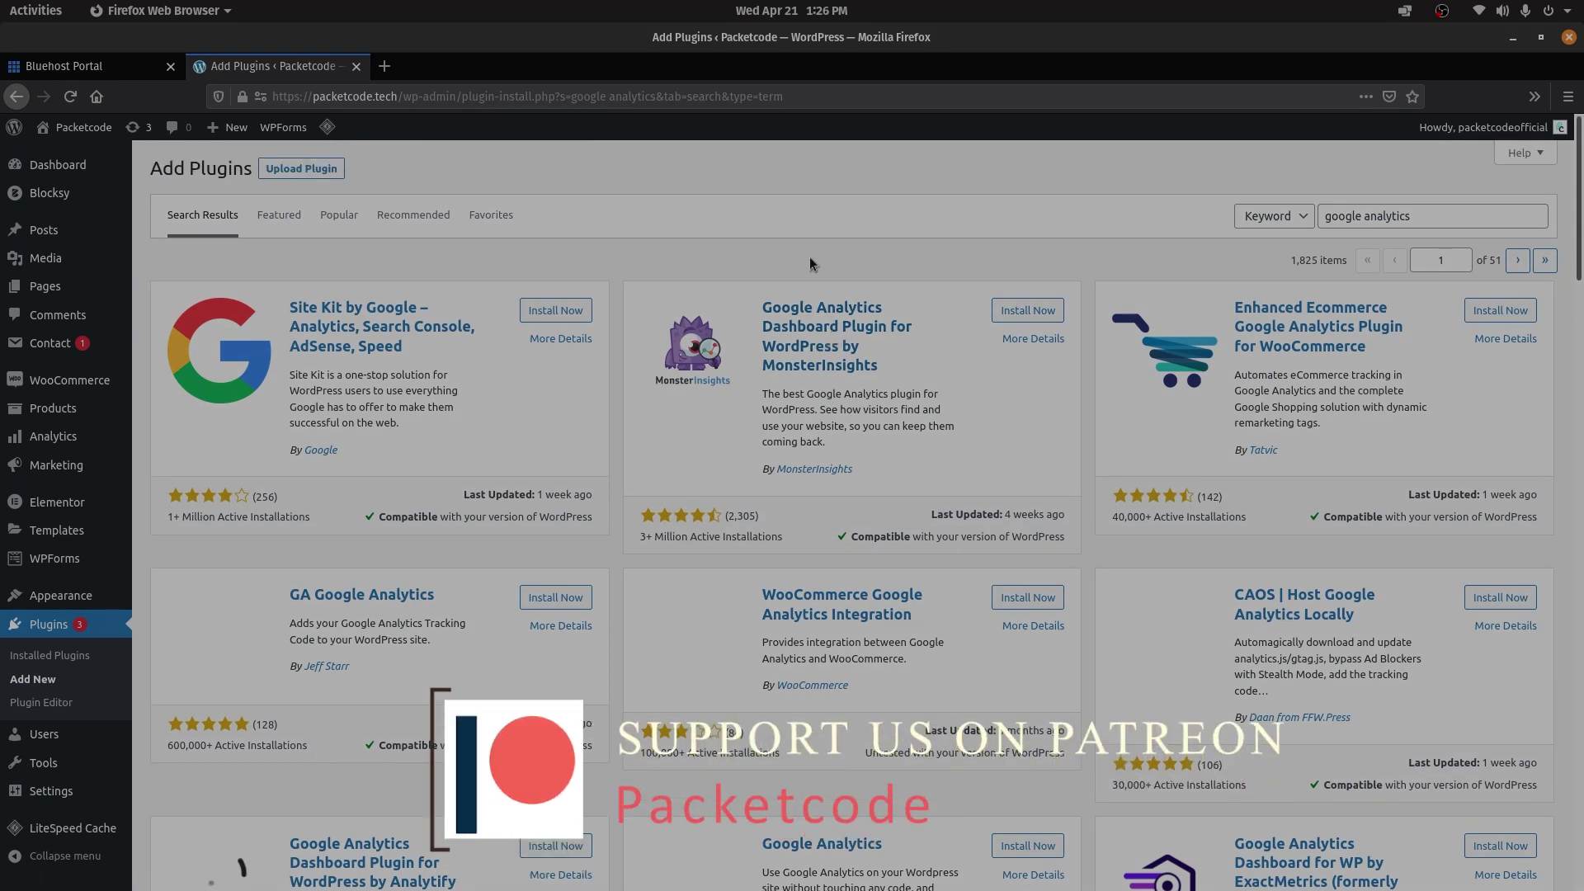